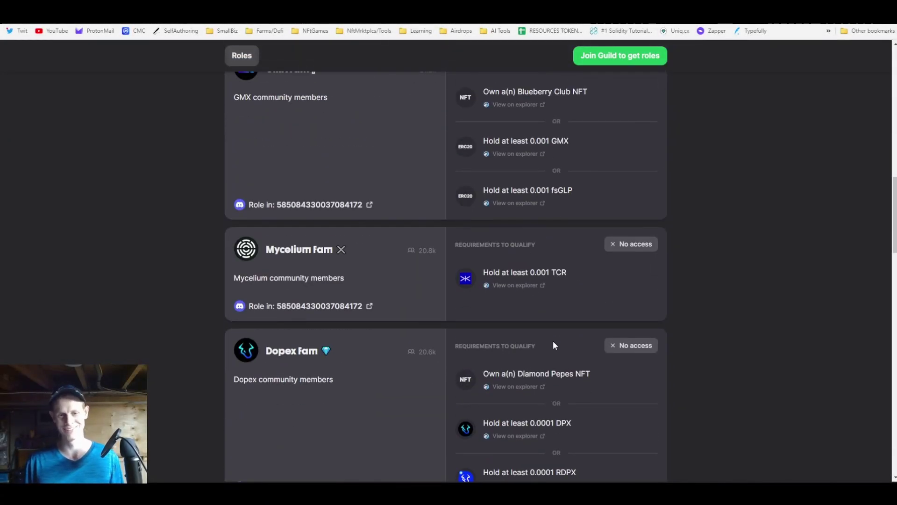
Read through the ARBITRUM ALPHA thread, highlighting the Arbinaut Odyssey campaign requirement
scroll(550, 343, up, 15)
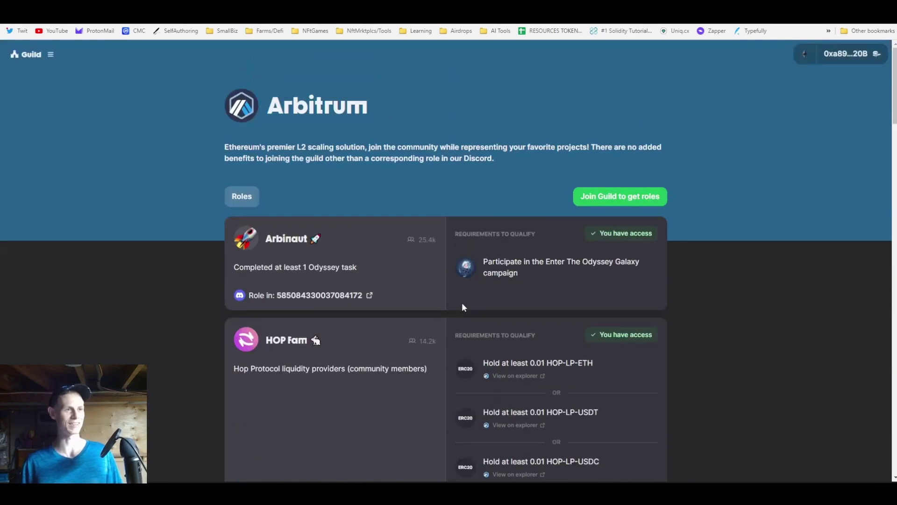
scroll(420, 290, down, 15)
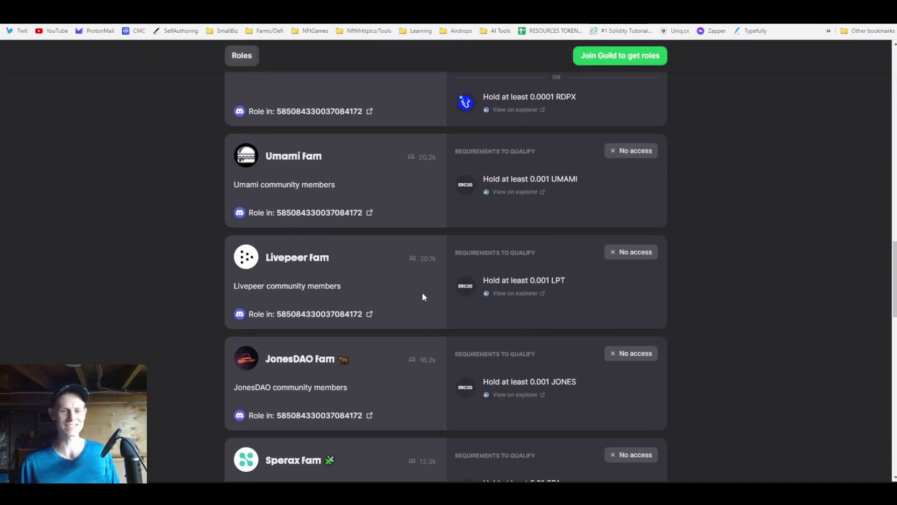
scroll(422, 292, up, 15)
drag(489, 262, 528, 278)
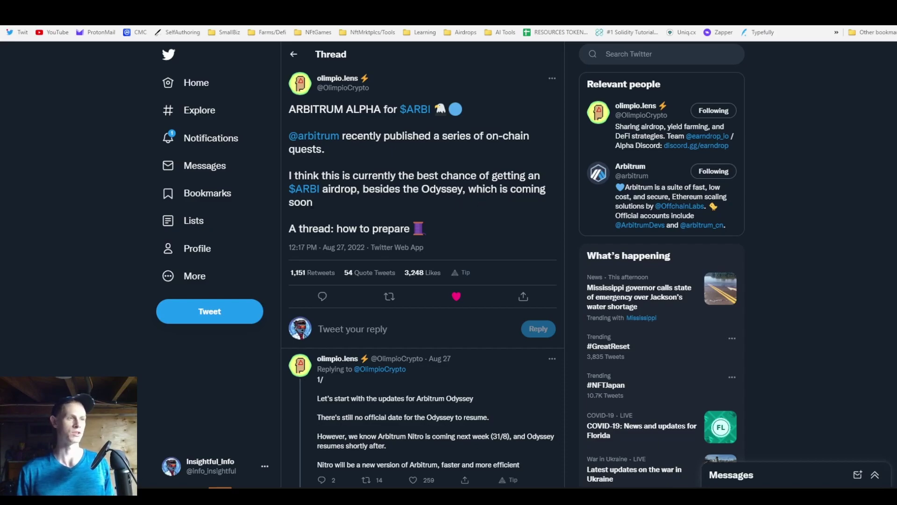
scroll(400, 242, down, 3)
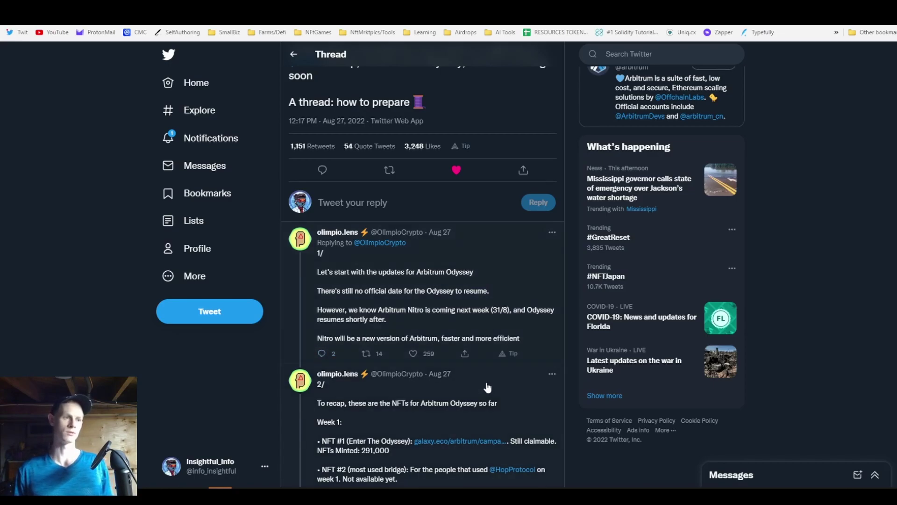
scroll(487, 387, down, 3)
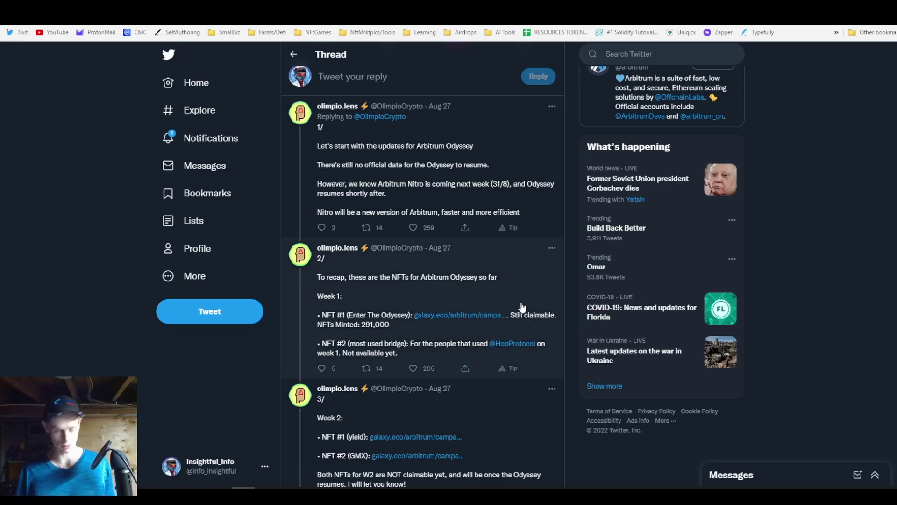
scroll(523, 306, down, 3)
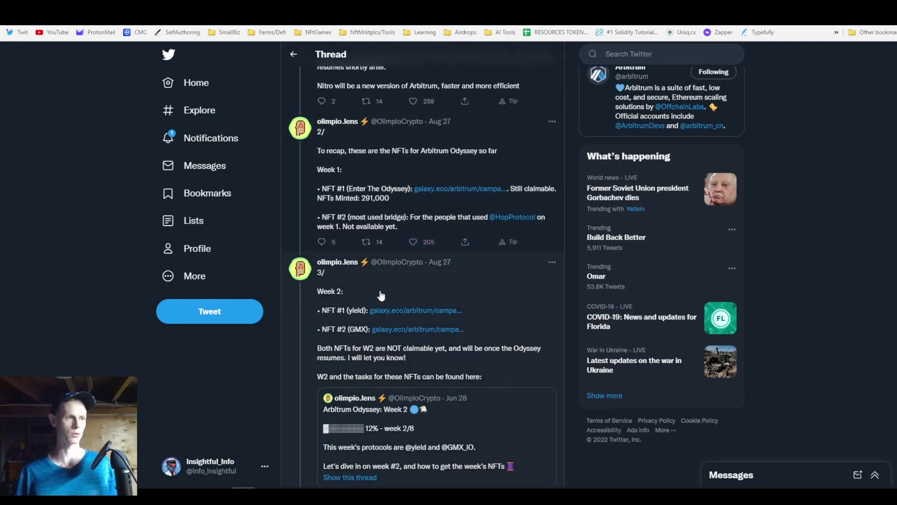
scroll(369, 318, down, 3)
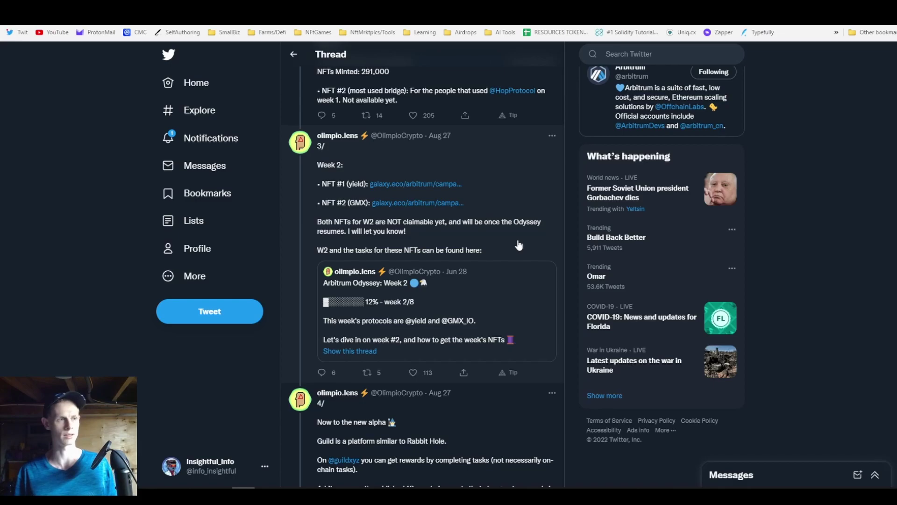
scroll(518, 246, up, 3)
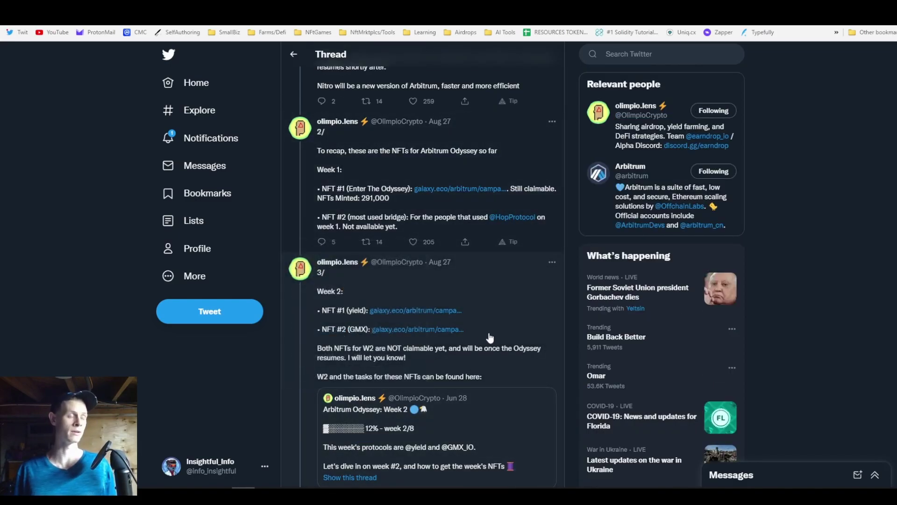
scroll(490, 338, down, 3)
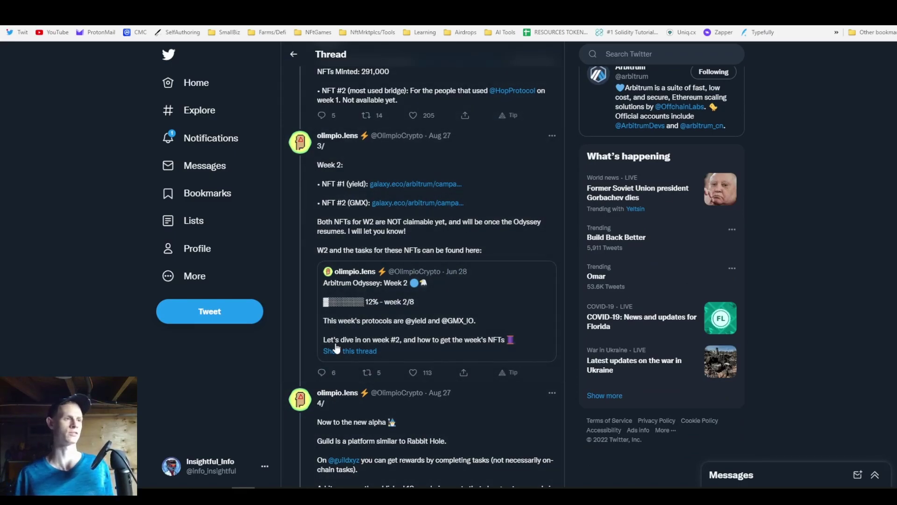
mouse_move(346, 140)
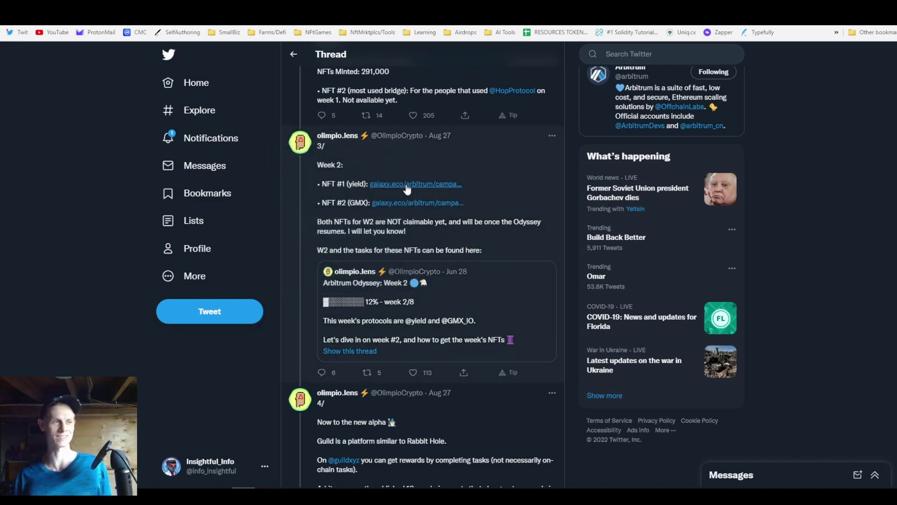
scroll(525, 224, down, 3)
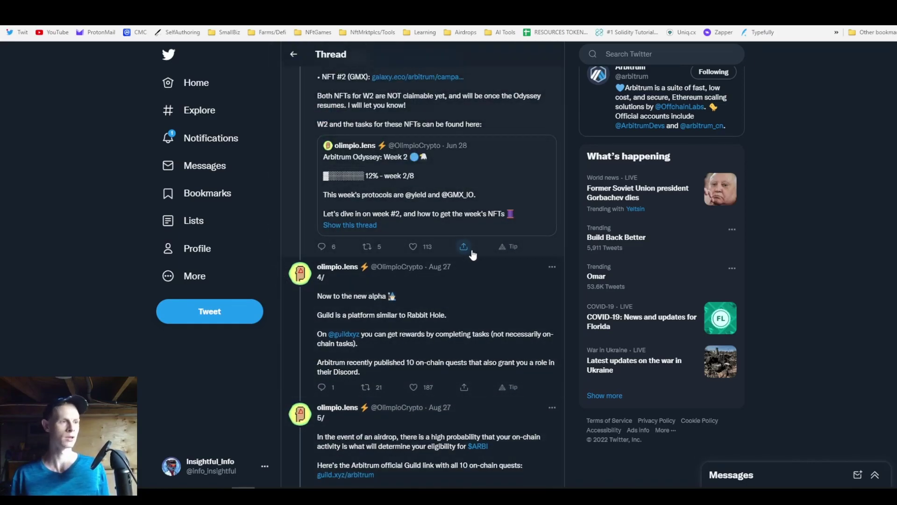
scroll(465, 243, down, 3)
scroll(469, 188, up, 6)
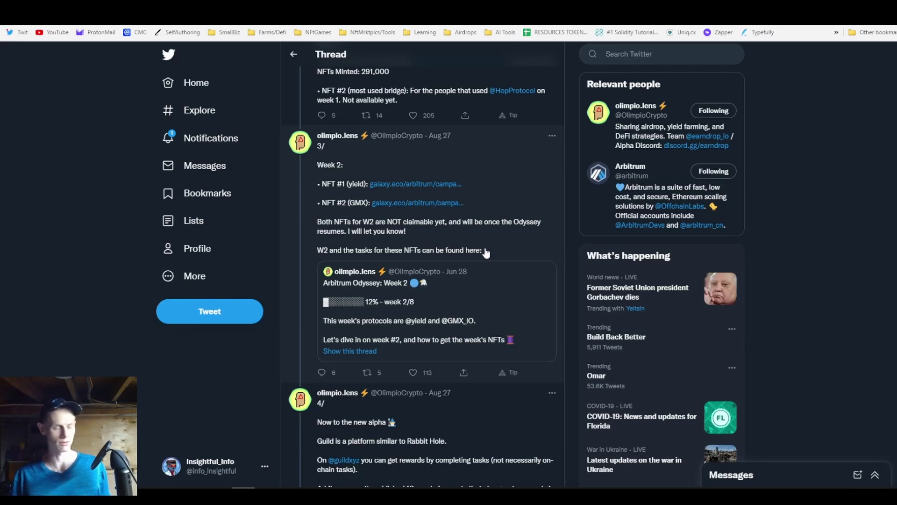
scroll(486, 252, down, 3)
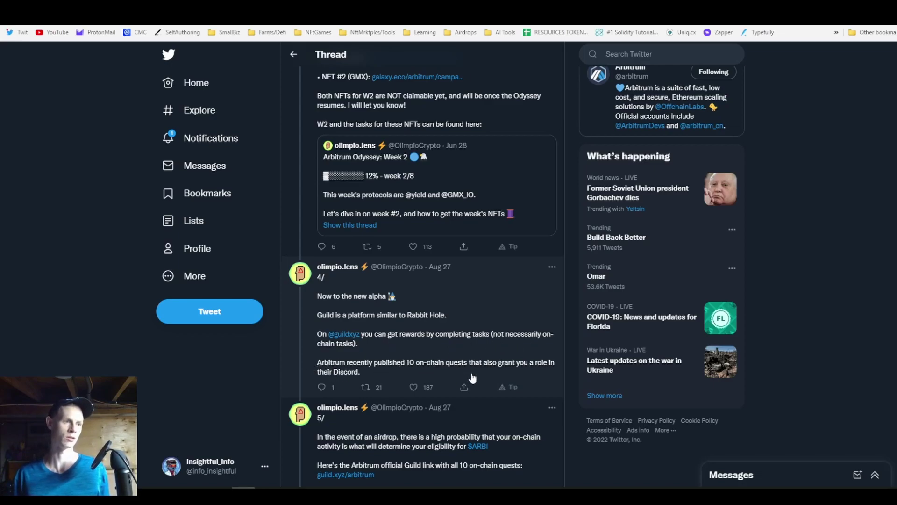
scroll(334, 396, down, 3)
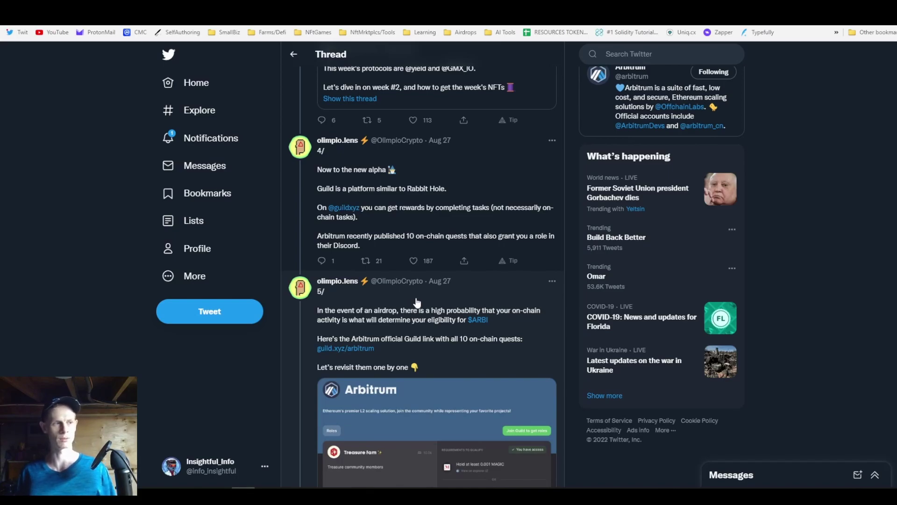
Search Twitter for 'arbi' and follow the official Arbitrum account's links page to its Discord
scroll(417, 302, down, 8)
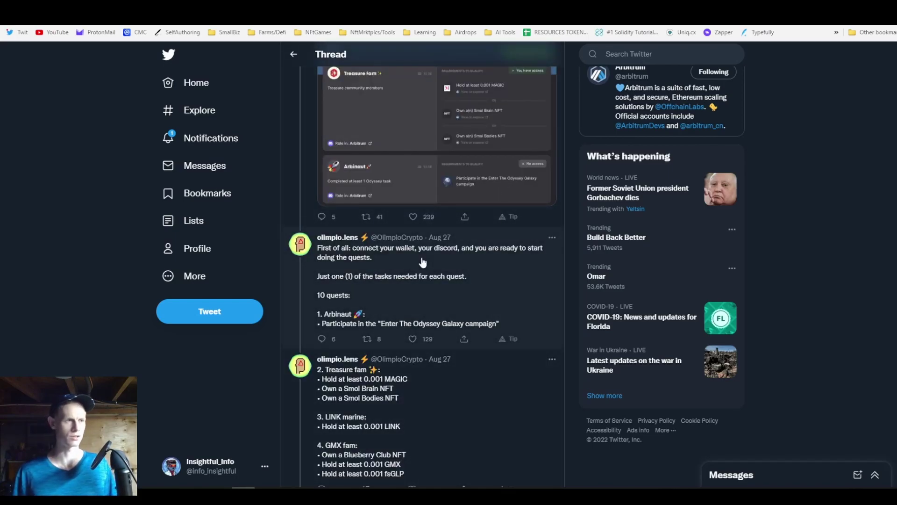
scroll(399, 187, up, 5)
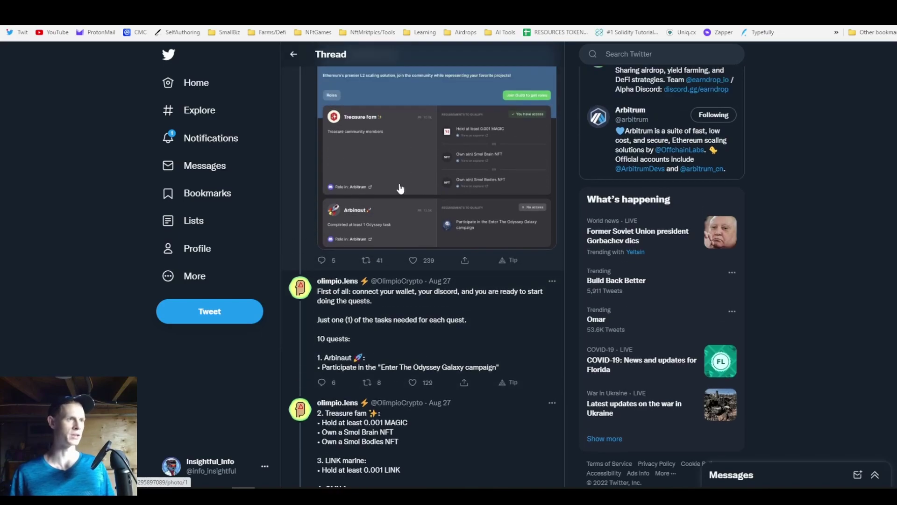
click(625, 57)
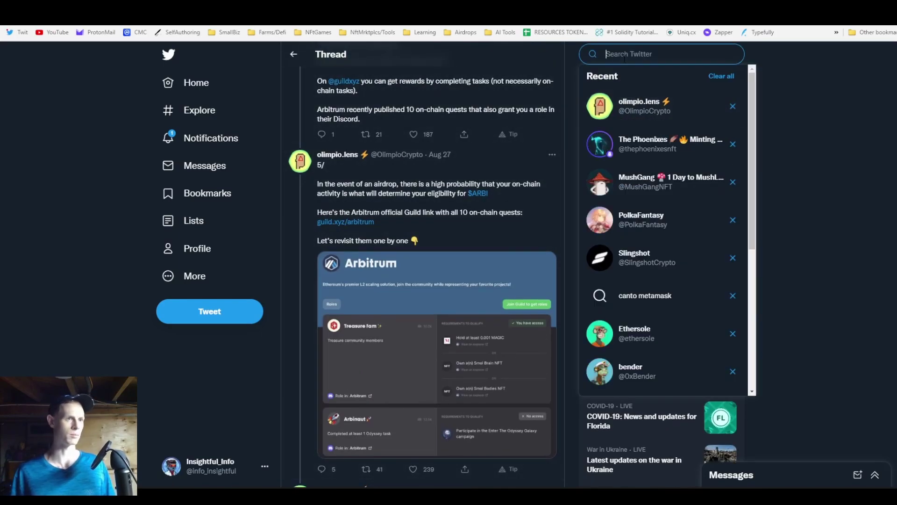
text(arbi)
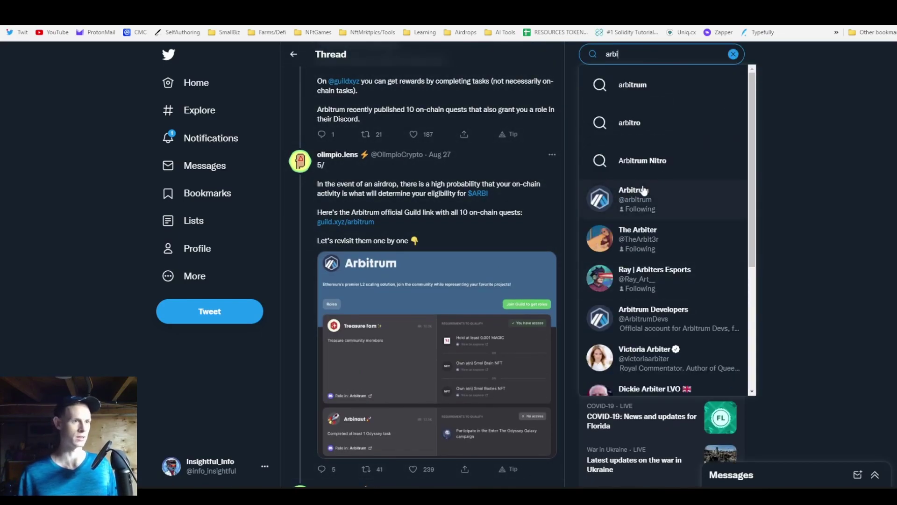
click(644, 208)
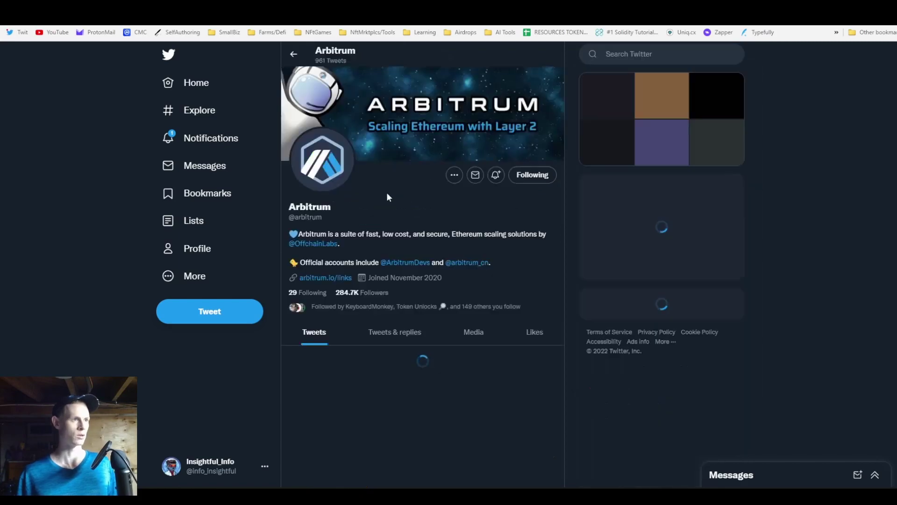
click(326, 277)
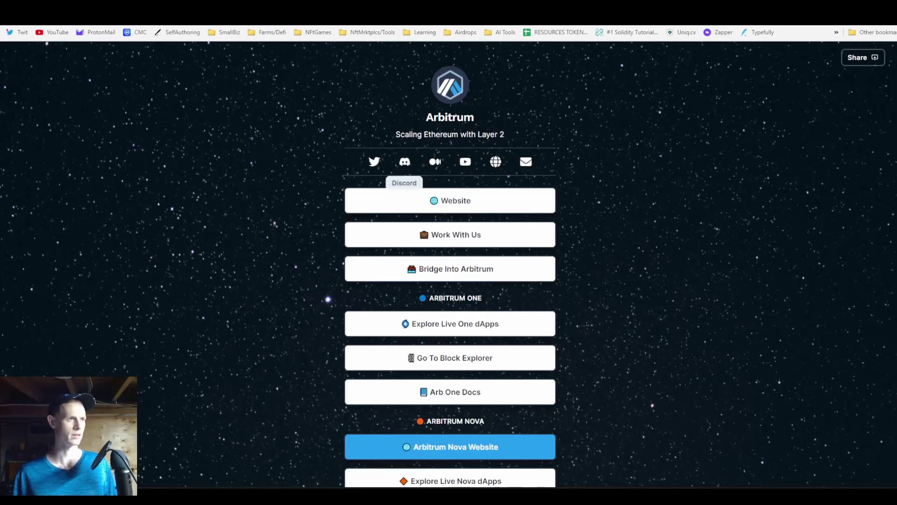
click(405, 161)
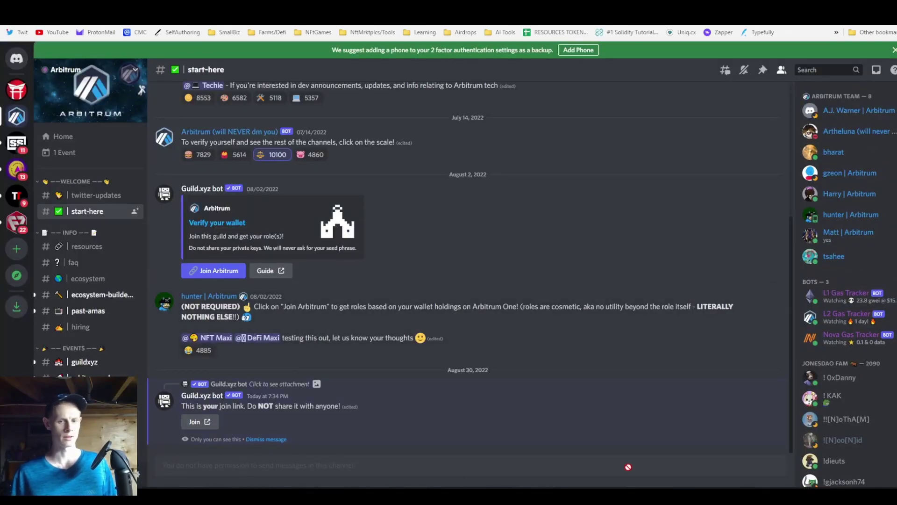
Get a personal Arbitrum join link from the Guild.xyz bot in the start-here channel
scroll(260, 369, up, 5)
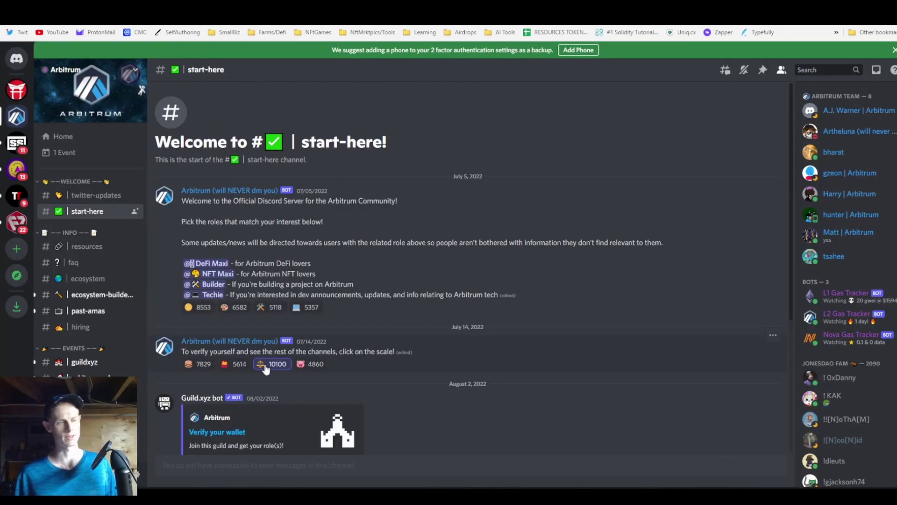
scroll(258, 316, down, 3)
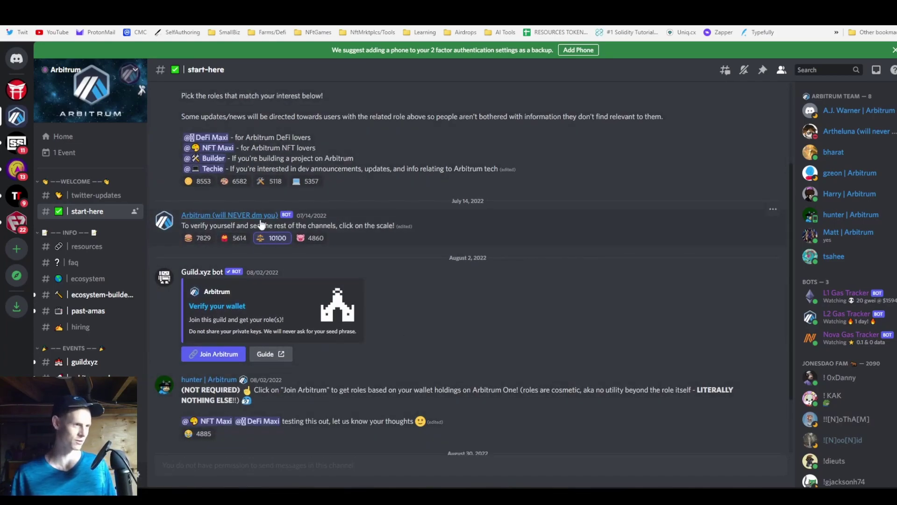
click(213, 354)
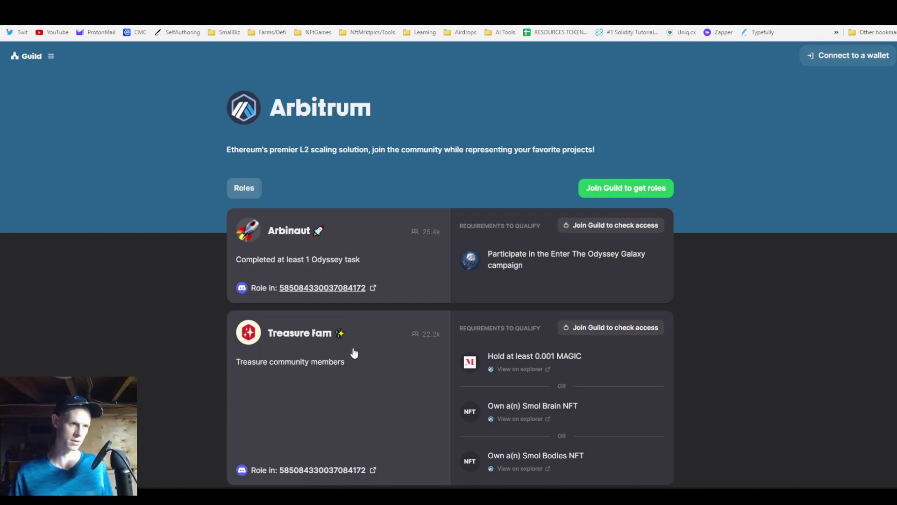
Review the Arbitrum guild's roles and their token requirements
scroll(634, 361, down, 8)
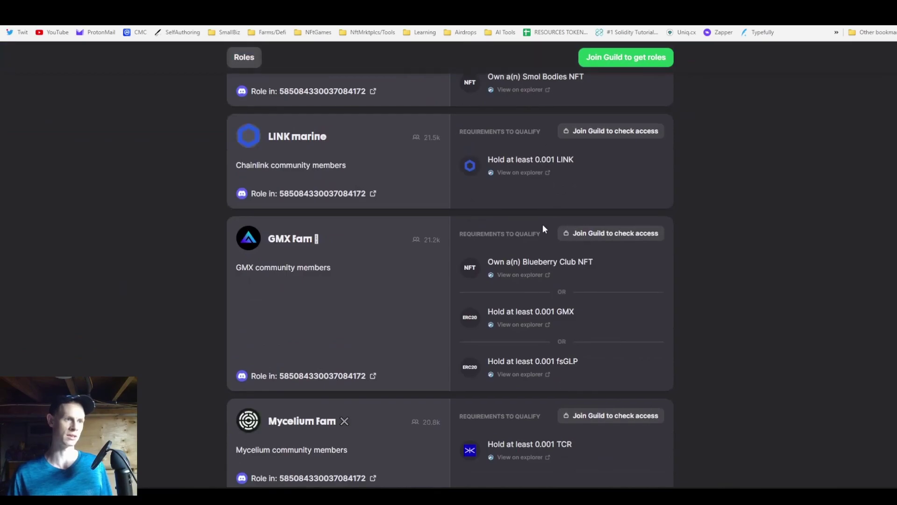
scroll(510, 319, up, 5)
scroll(507, 314, down, 8)
scroll(494, 330, up, 8)
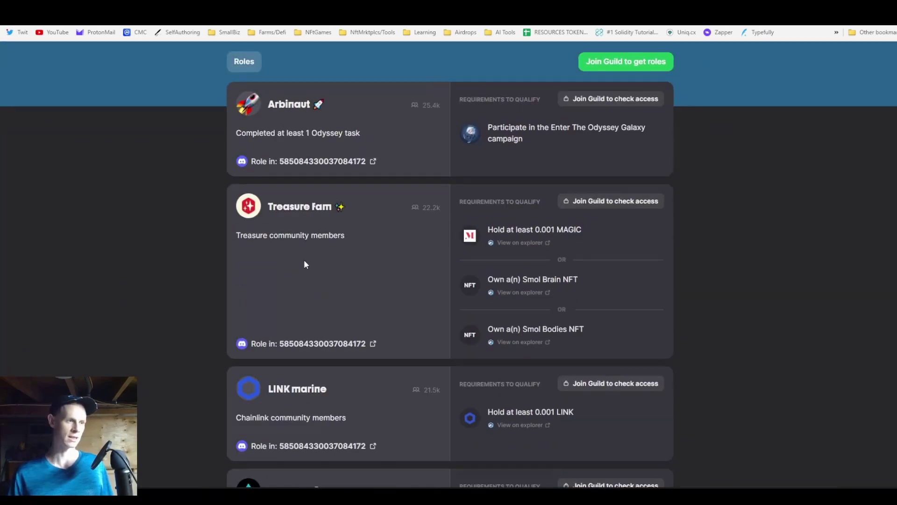
scroll(495, 243, down, 10)
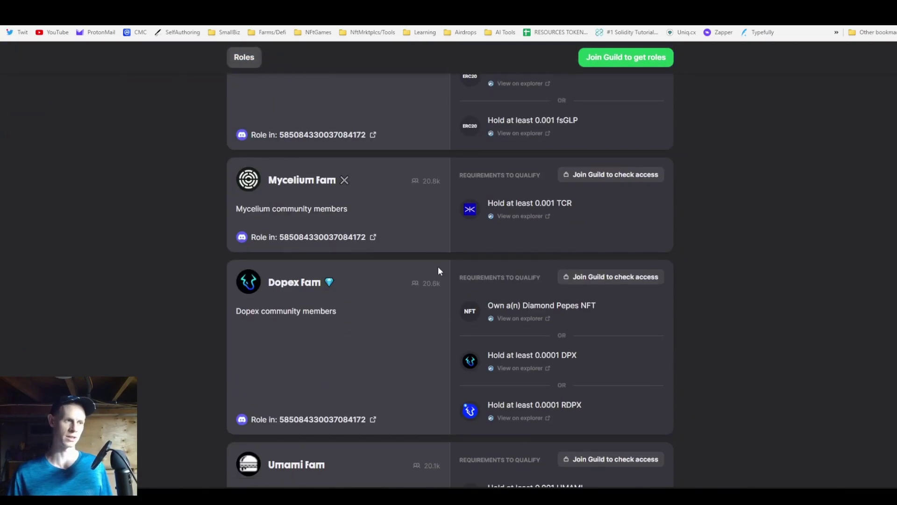
scroll(467, 397, down, 5)
scroll(491, 277, down, 5)
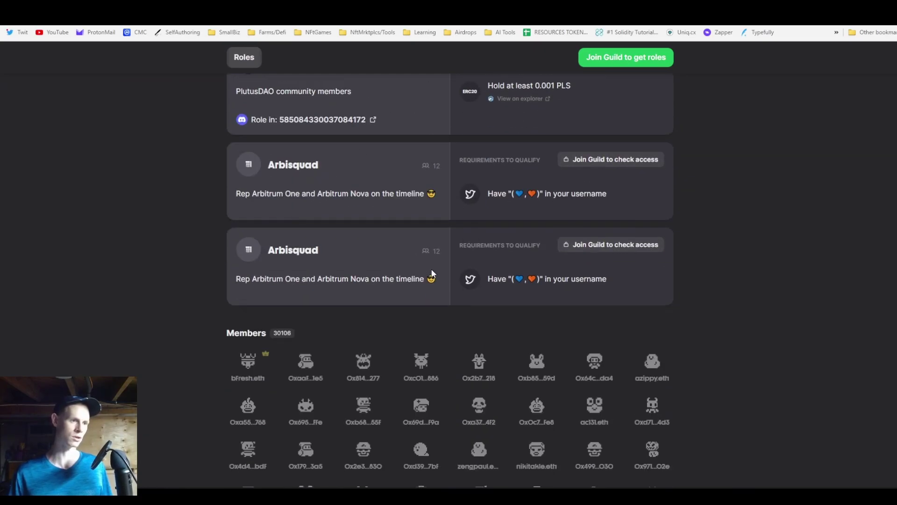
scroll(431, 268, up, 5)
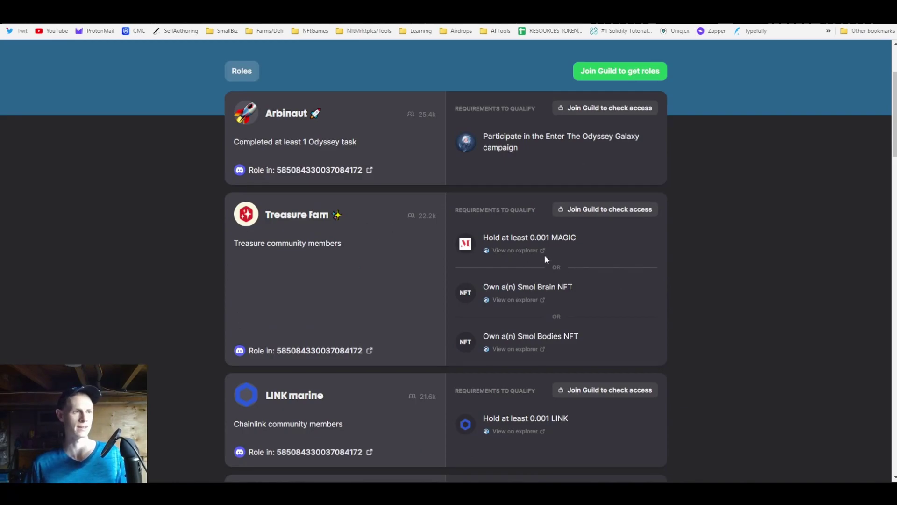
scroll(509, 194, down, 3)
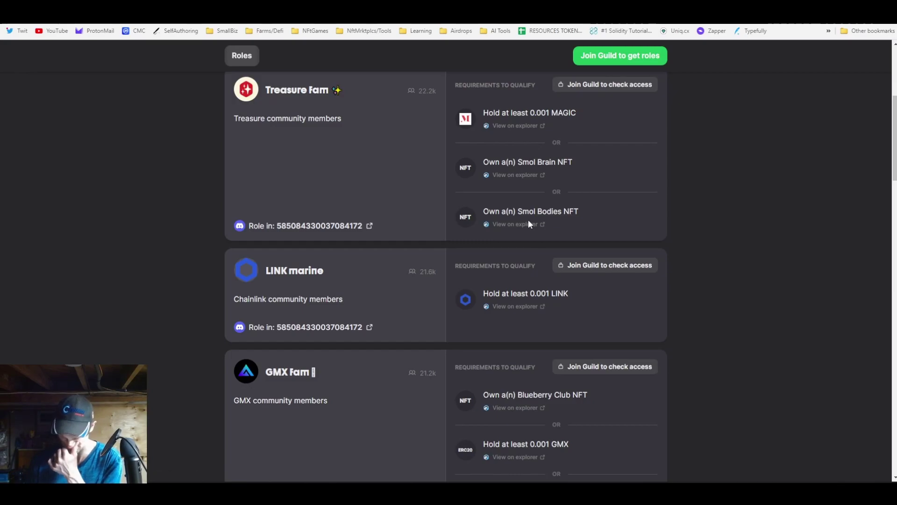
scroll(584, 276, down, 2)
scroll(587, 278, down, 7)
scroll(556, 241, up, 10)
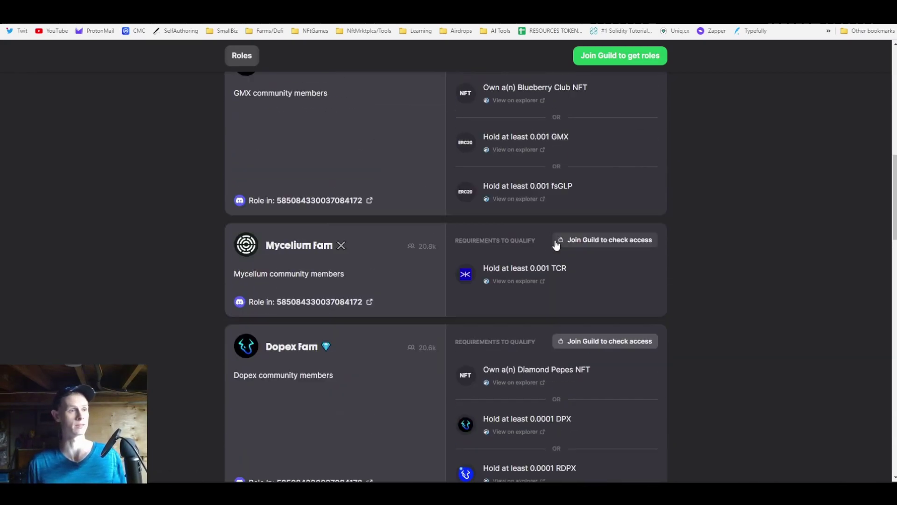
scroll(540, 256, down, 9)
scroll(537, 252, down, 10)
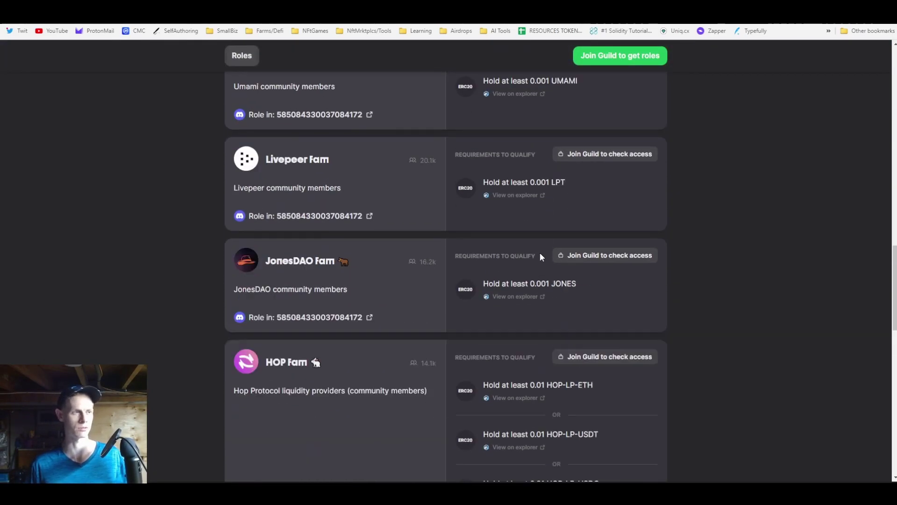
scroll(540, 252, up, 15)
scroll(535, 252, down, 2)
scroll(535, 252, down, 18)
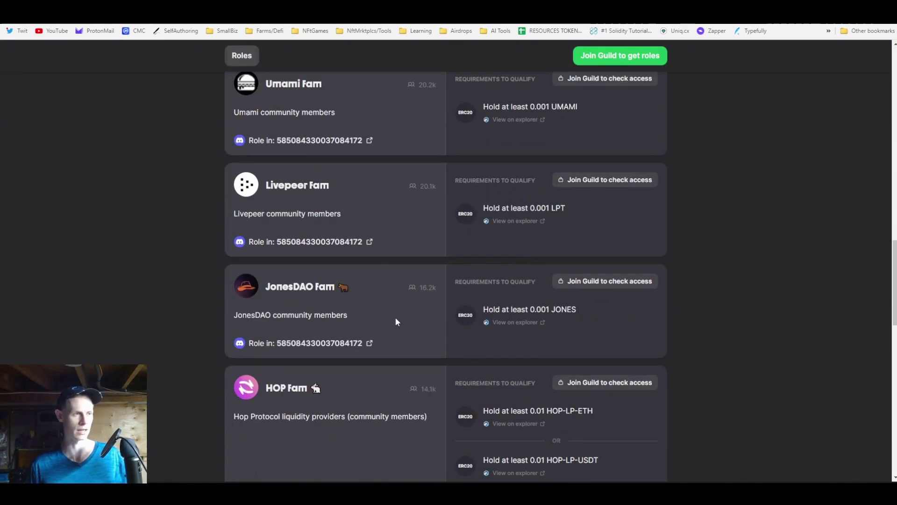
scroll(621, 300, up, 14)
scroll(540, 159, down, 16)
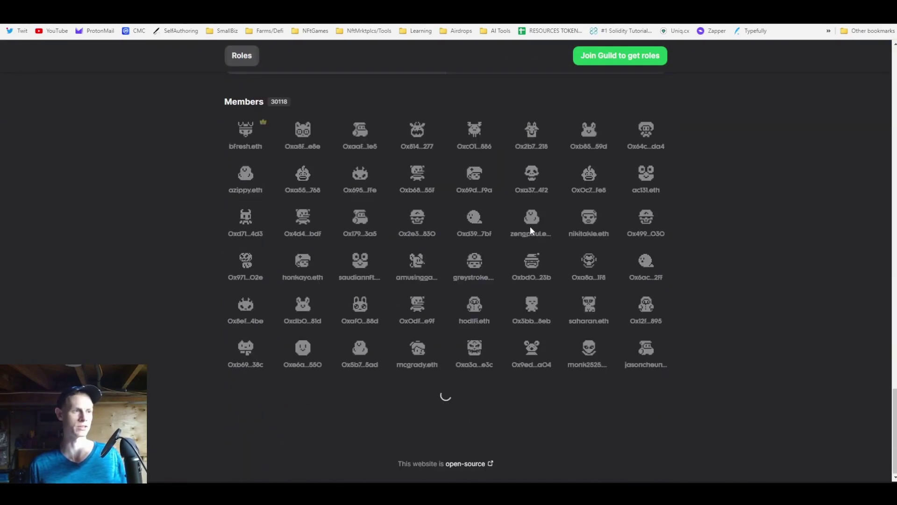
scroll(530, 225, up, 20)
scroll(528, 236, up, 1)
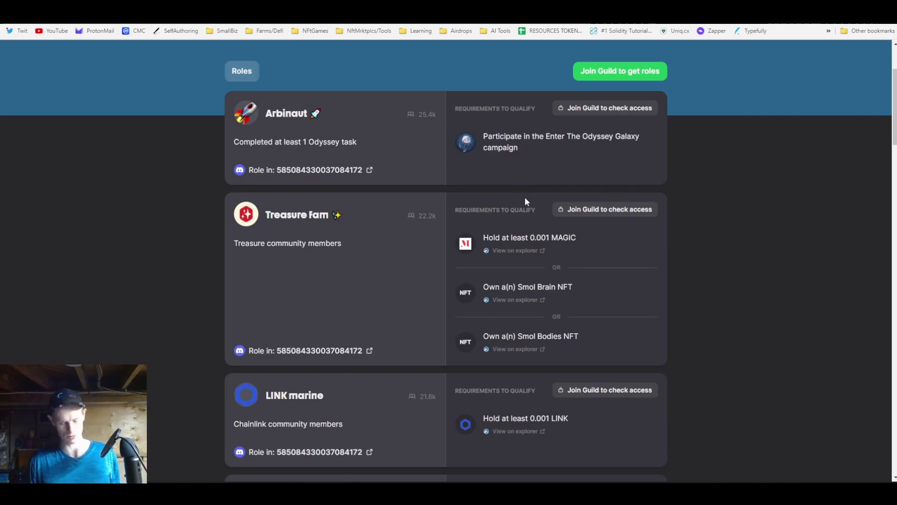
scroll(527, 201, up, 3)
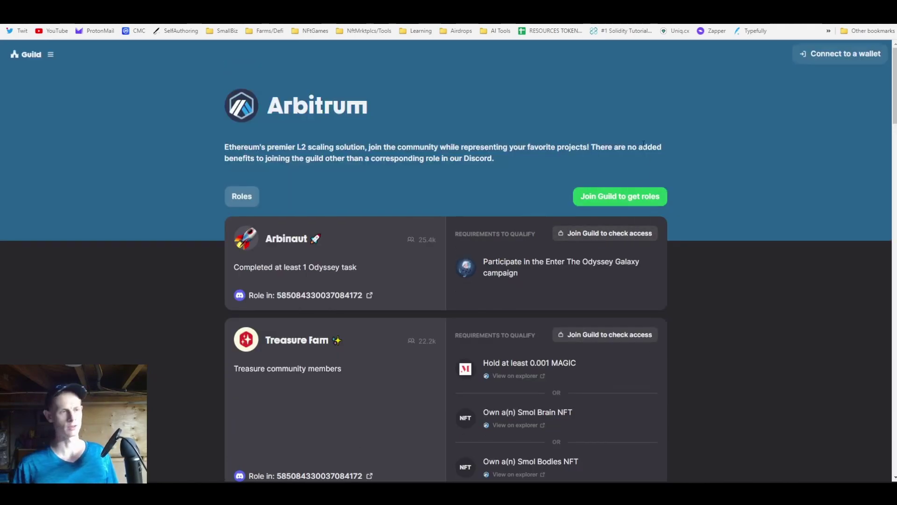
Start joining the guild and choose MetaMask as the wallet to connect
click(634, 201)
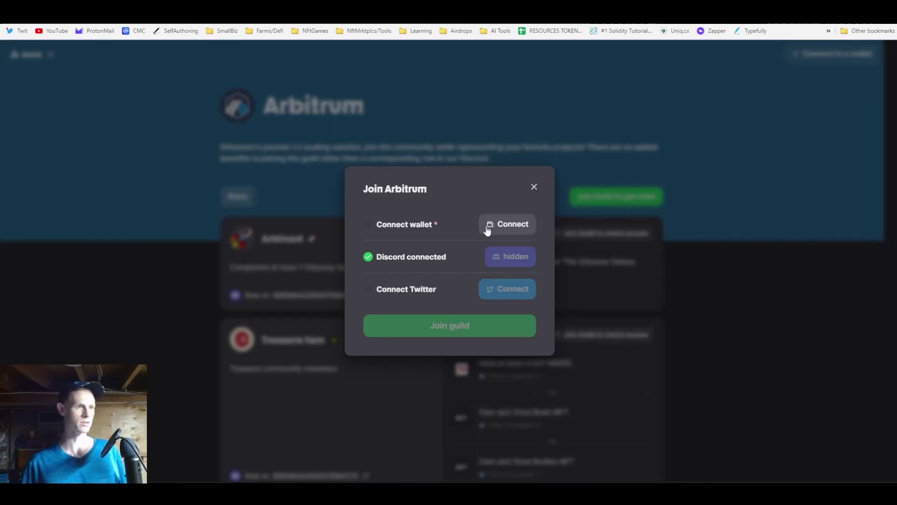
click(511, 226)
click(512, 226)
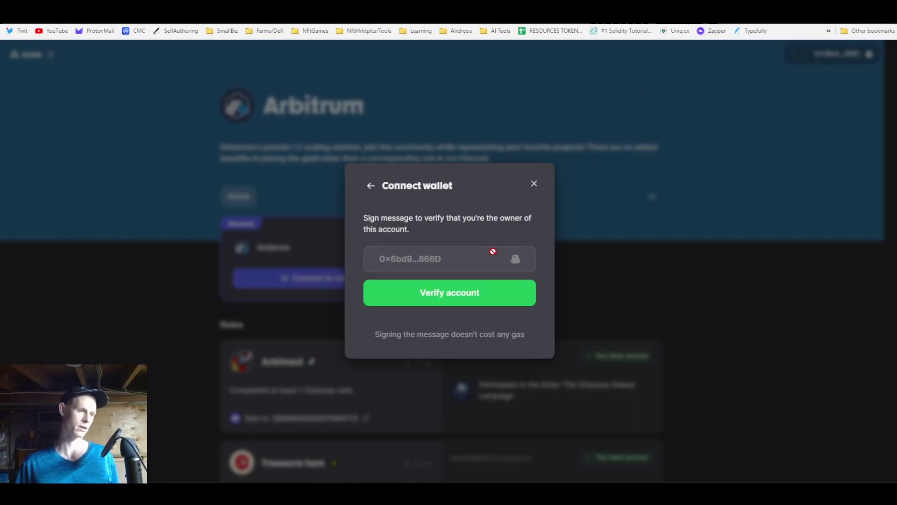
Connect MetaMask Account 3 to guild.xyz and check the site's connected accounts
key(alt+shift+m)
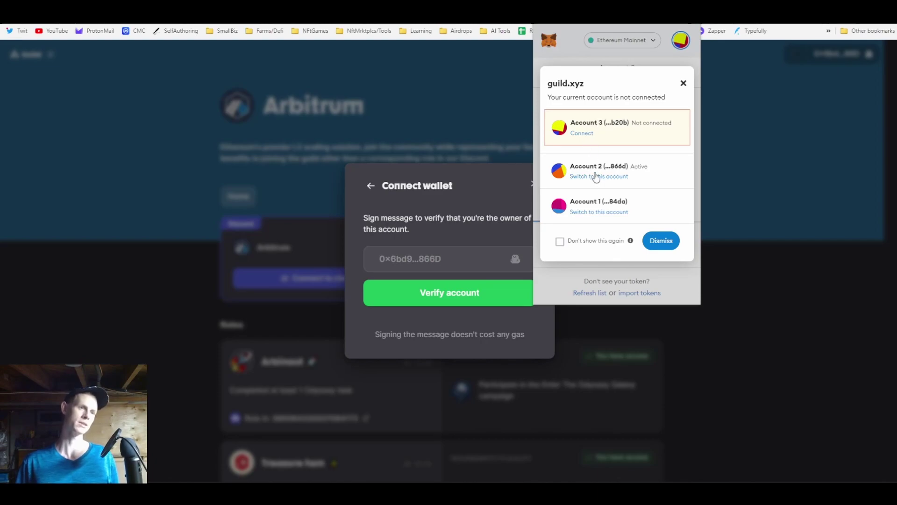
click(582, 133)
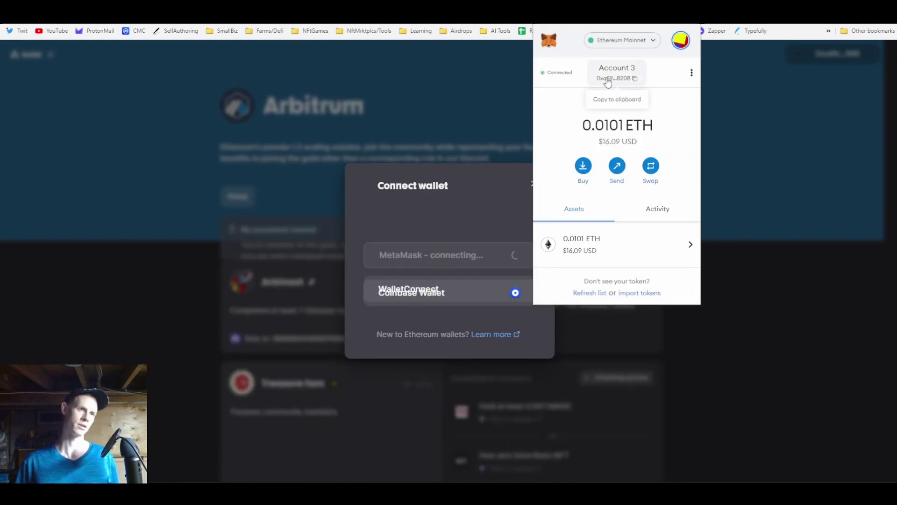
click(559, 72)
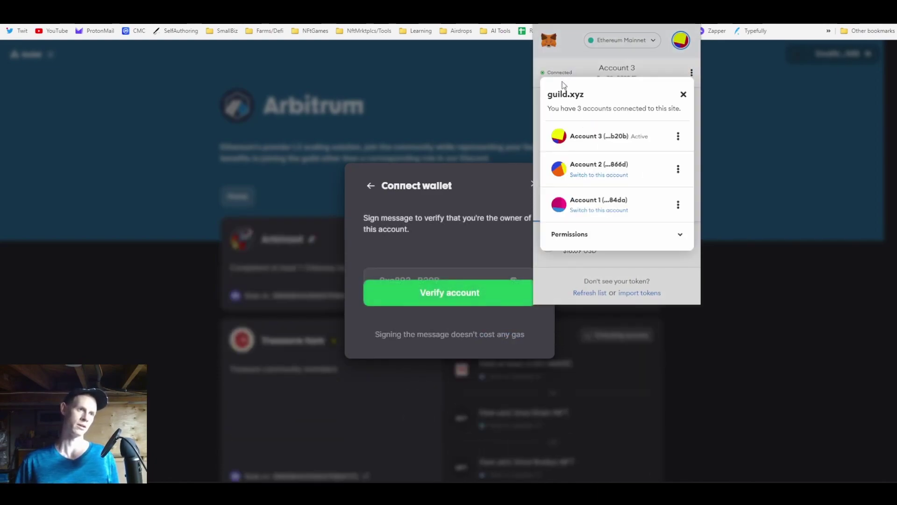
click(678, 169)
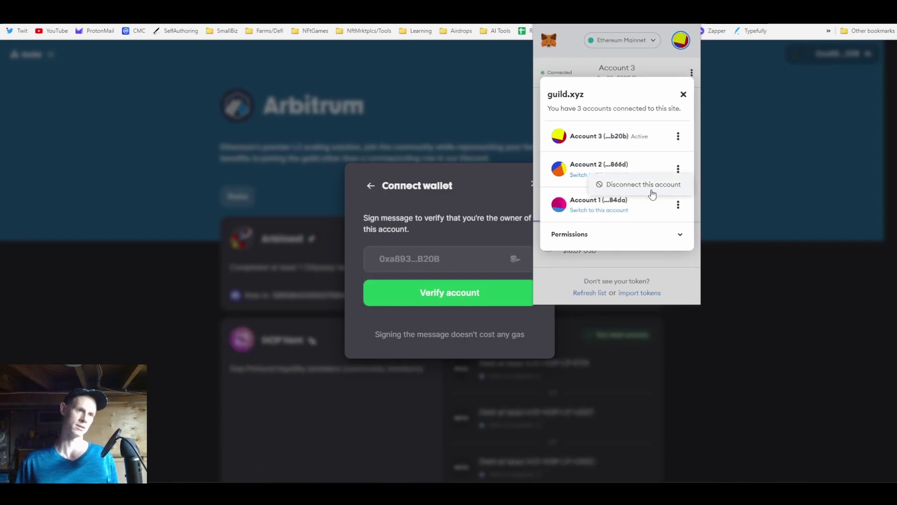
right_click(686, 95)
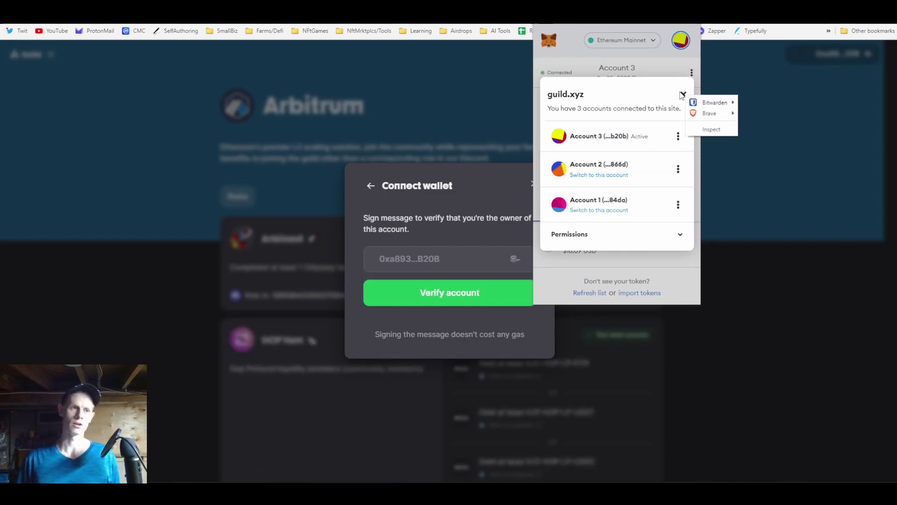
click(683, 94)
click(683, 95)
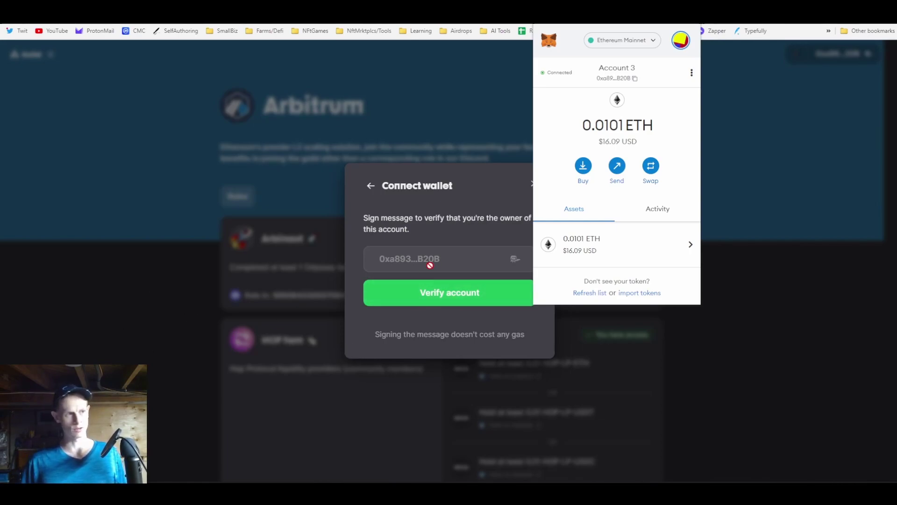
Request wallet account verification and read the MetaMask signature request beside the join dialog
click(609, 299)
click(490, 288)
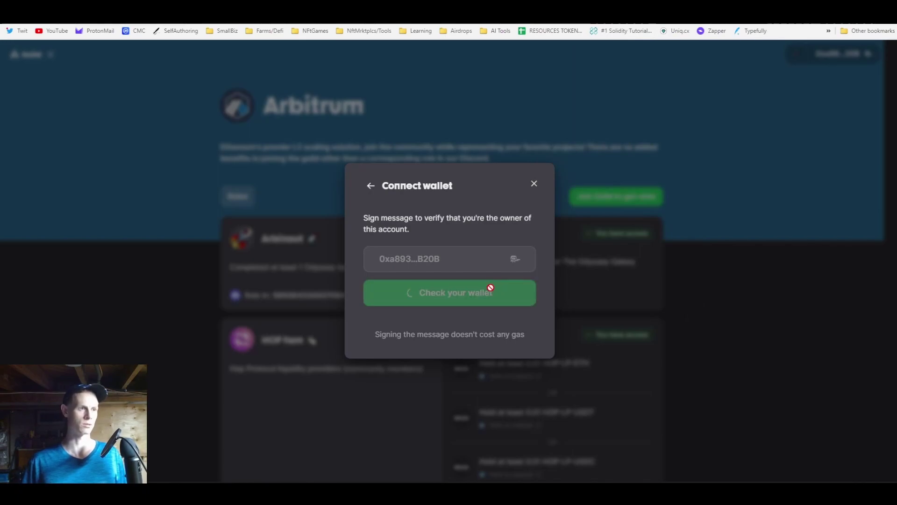
drag(775, 34, 597, 70)
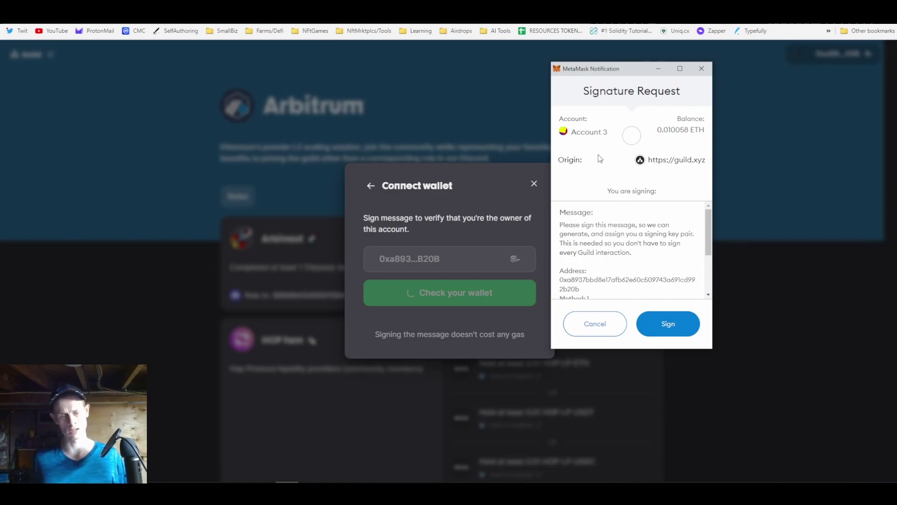
scroll(650, 257, down, 3)
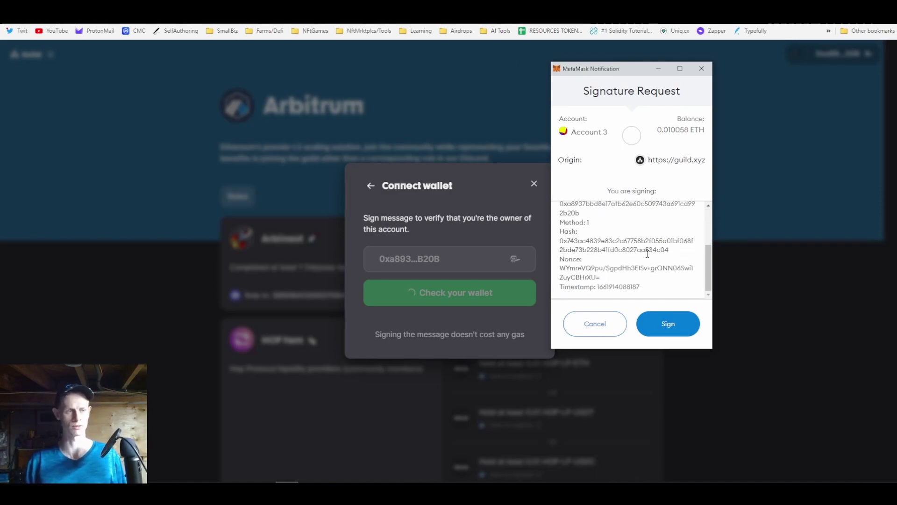
scroll(649, 255, up, 3)
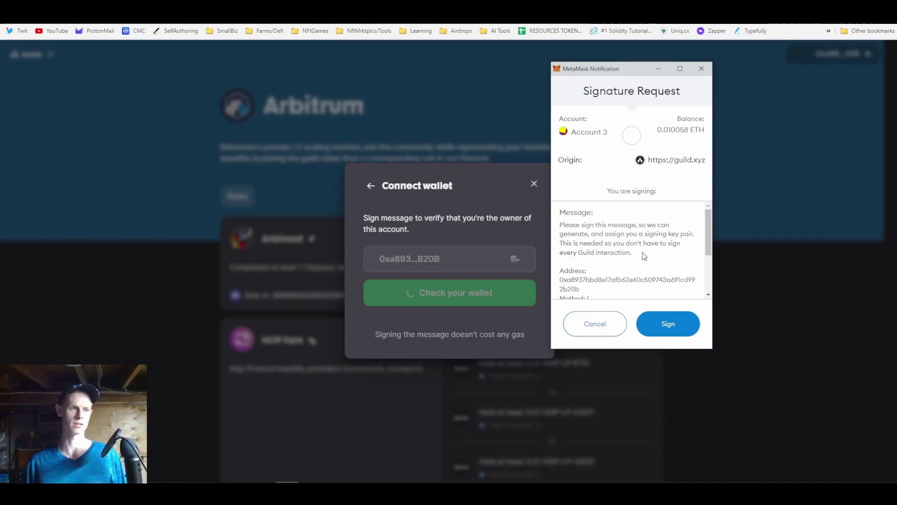
scroll(644, 255, down, 3)
scroll(644, 255, up, 3)
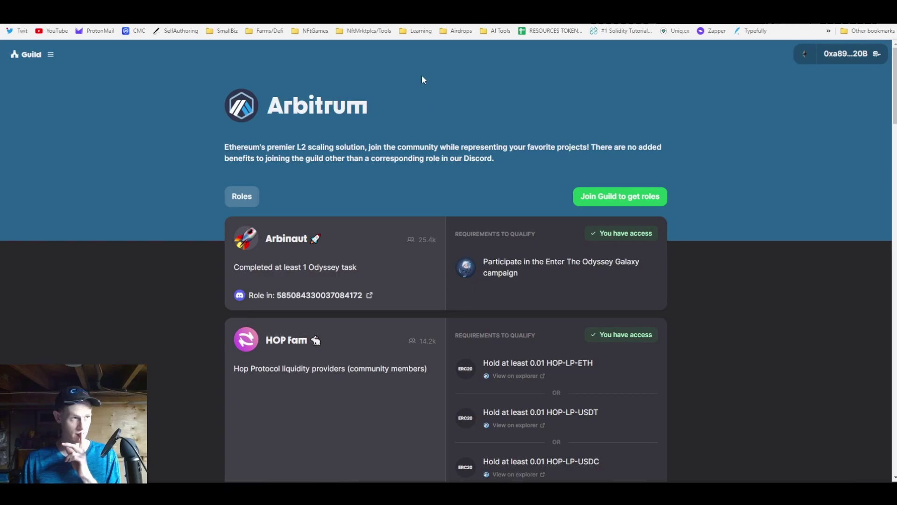
click(421, 12)
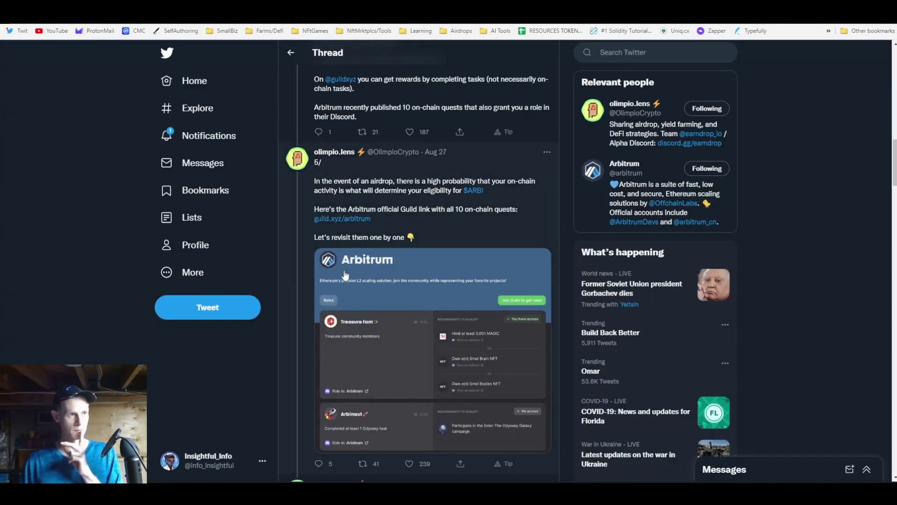
scroll(400, 309, up, 15)
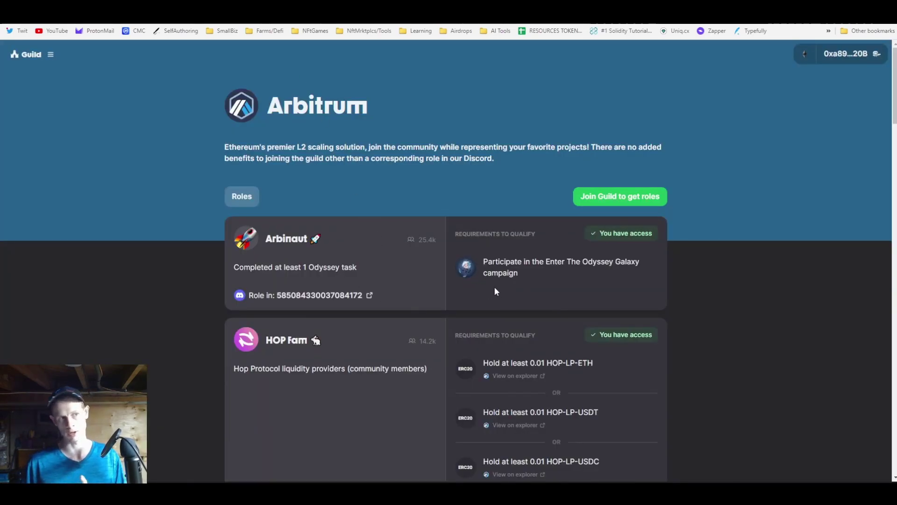
scroll(370, 329, down, 2)
scroll(370, 329, down, 12)
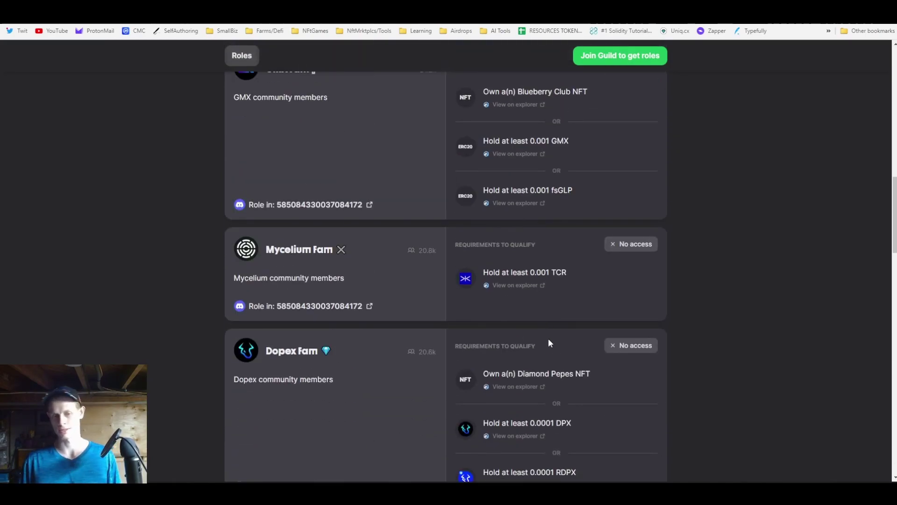
scroll(525, 357, up, 14)
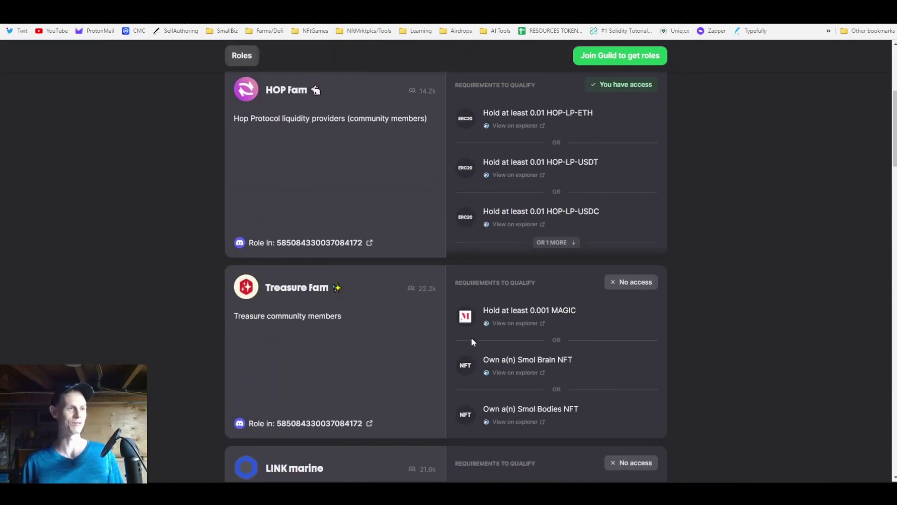
scroll(535, 281, down, 1)
scroll(422, 292, down, 15)
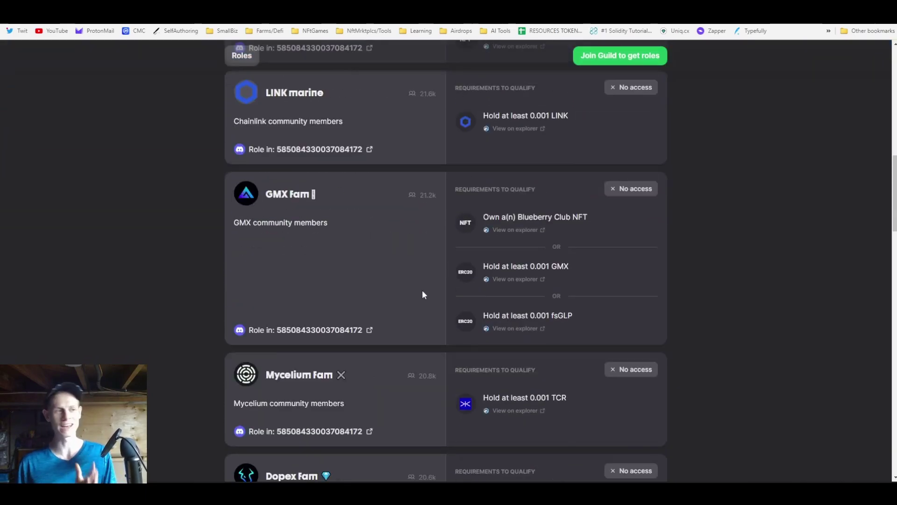
scroll(430, 297, up, 16)
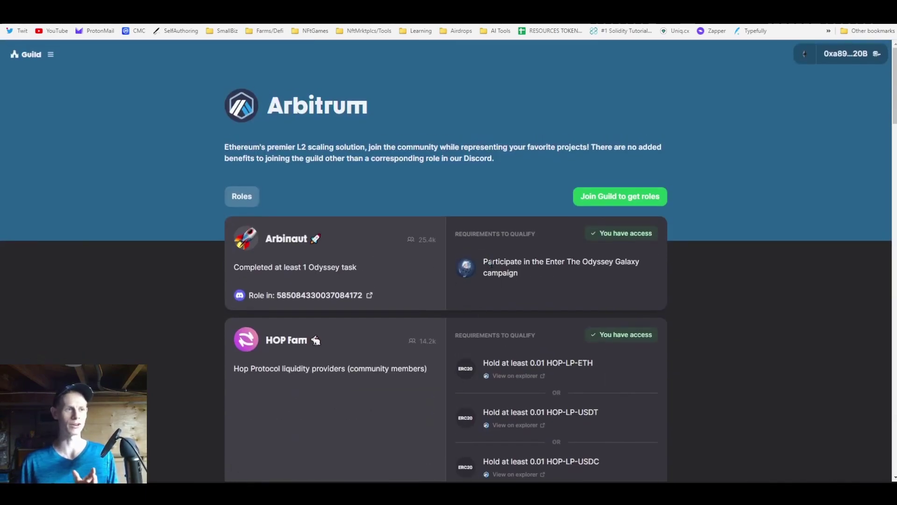
drag(484, 260, 519, 277)
Clear the text highlight and scroll down the Arbitrum roles list
click(530, 281)
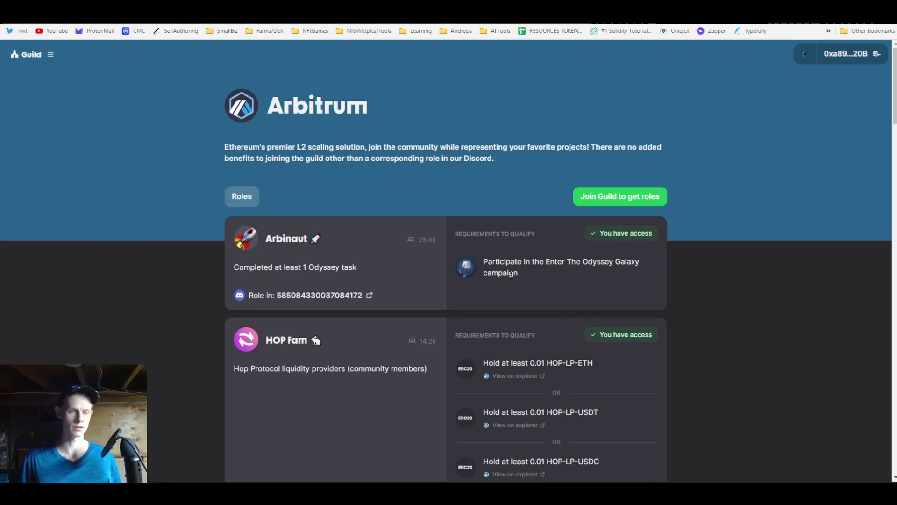
scroll(510, 280, down, 3)
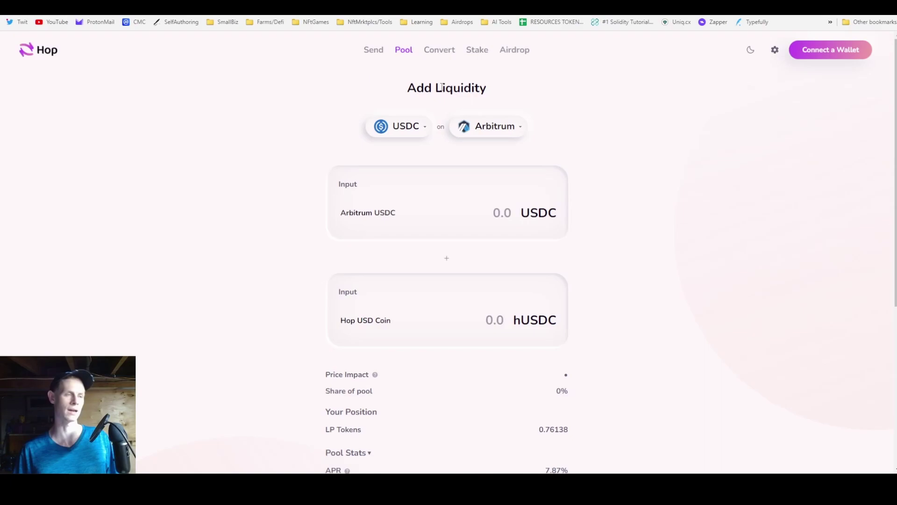
Keep the Hop liquidity pool on Arbitrum with USDC as the token
click(509, 129)
click(508, 130)
click(405, 126)
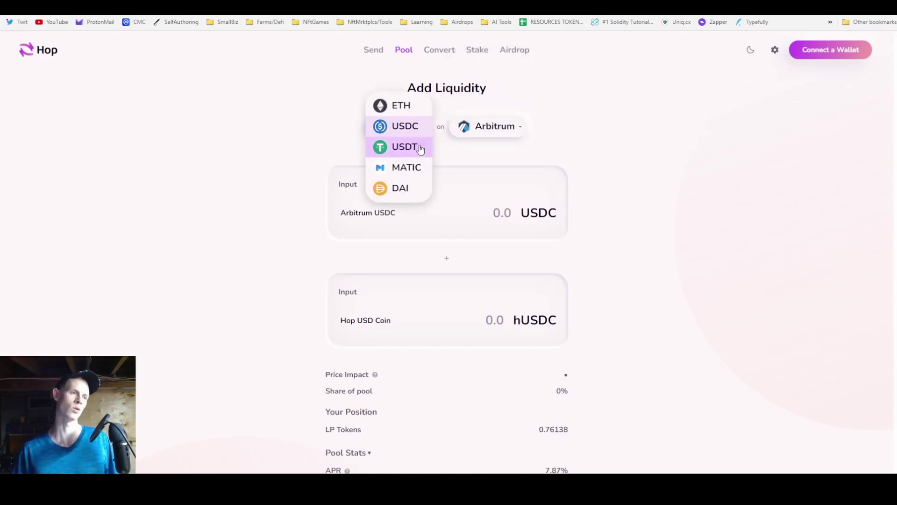
click(548, 147)
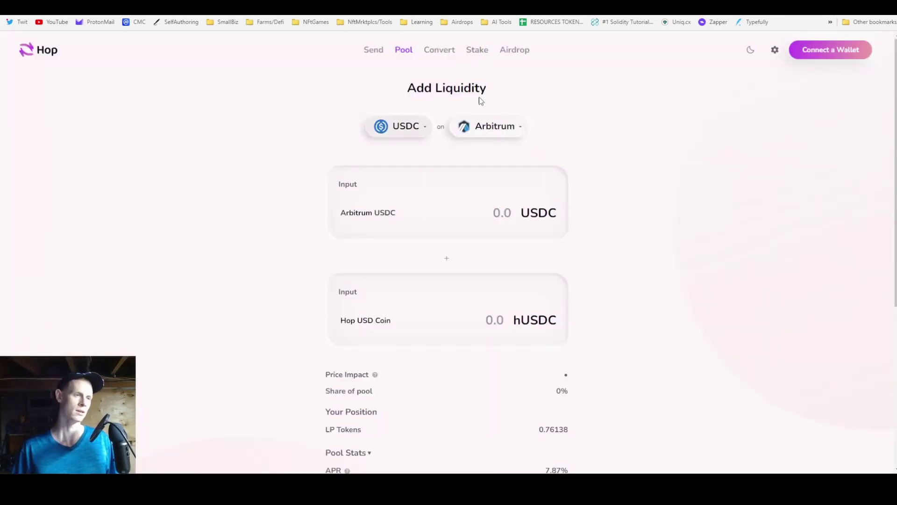
Enter 0.1 USDC to deposit, then return to the Guild roles page
click(504, 214)
text(0.1)
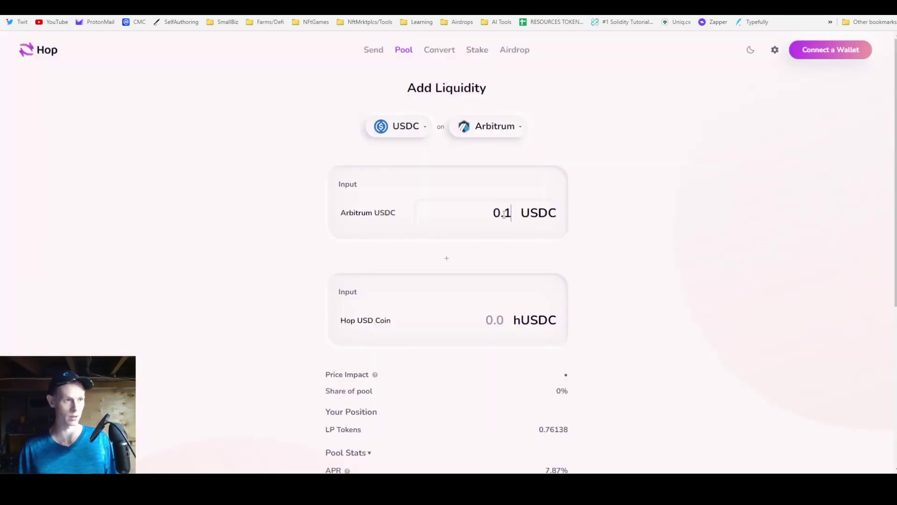
scroll(522, 270, down, 1)
scroll(523, 270, down, 7)
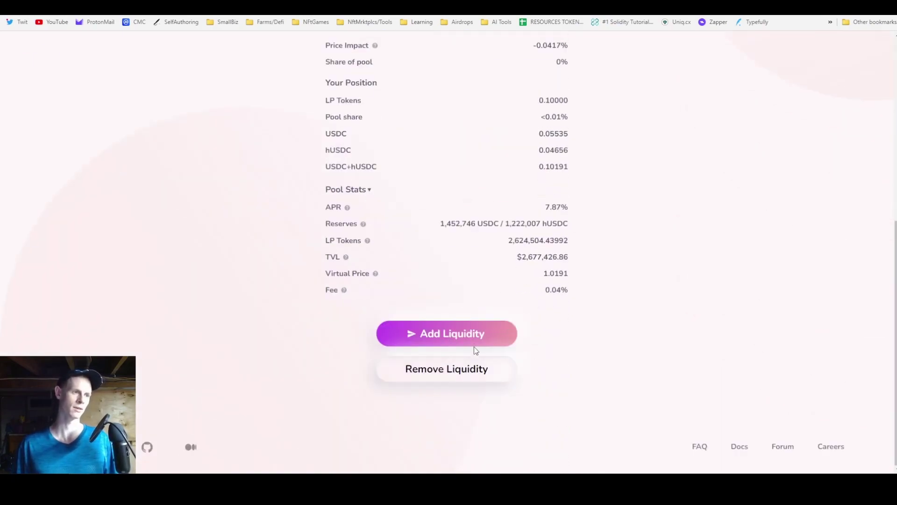
scroll(465, 340, up, 7)
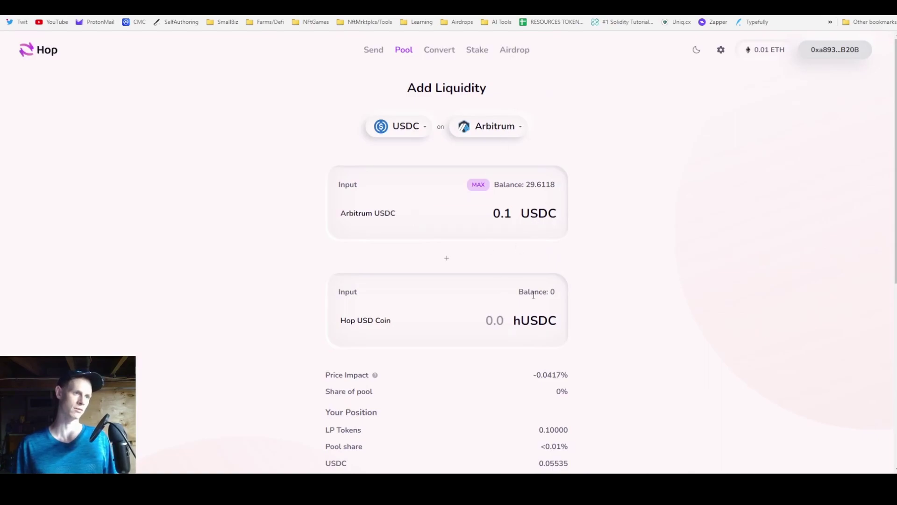
key(ctrl+Tab)
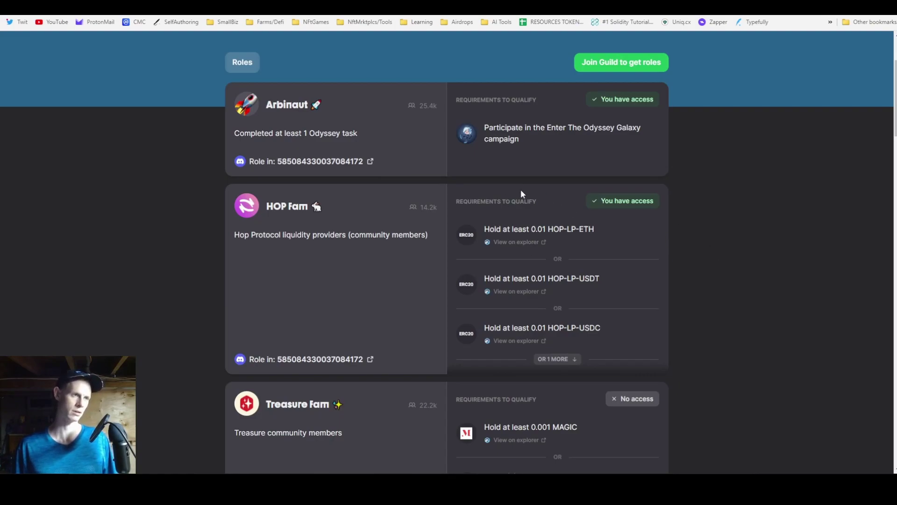
Switch Uniswap and the wallet to Arbitrum One, then open the MAGIC token page
key(ctrl+Tab)
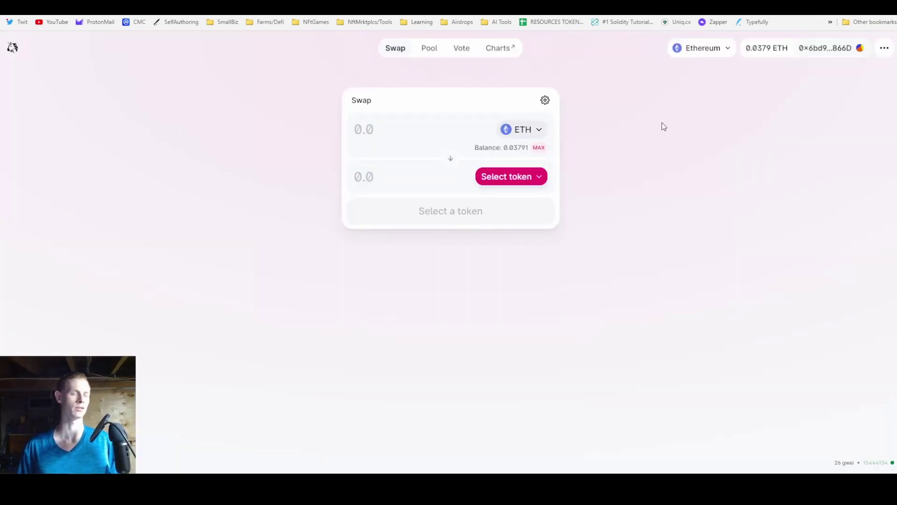
click(705, 49)
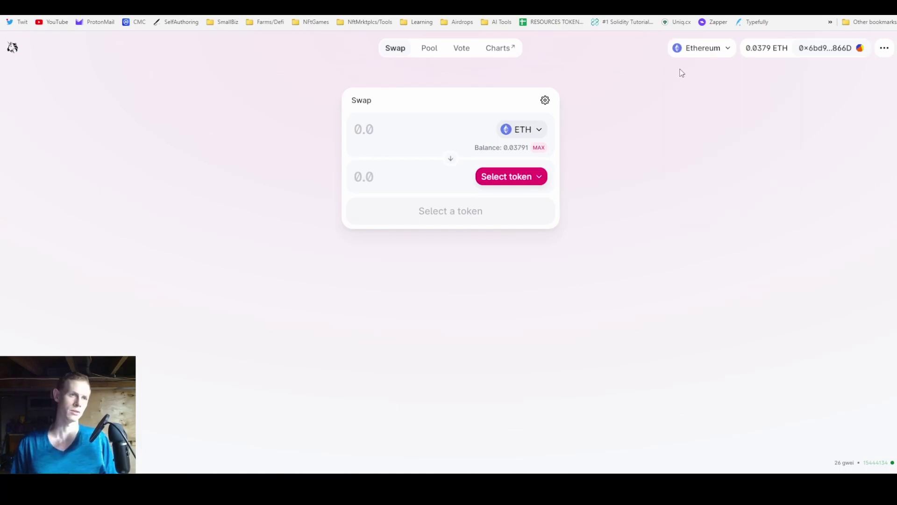
click(689, 177)
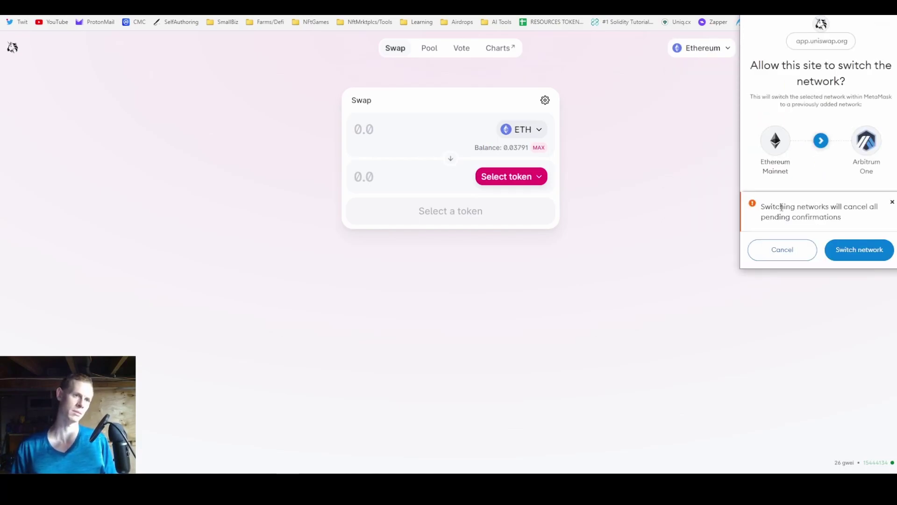
click(859, 249)
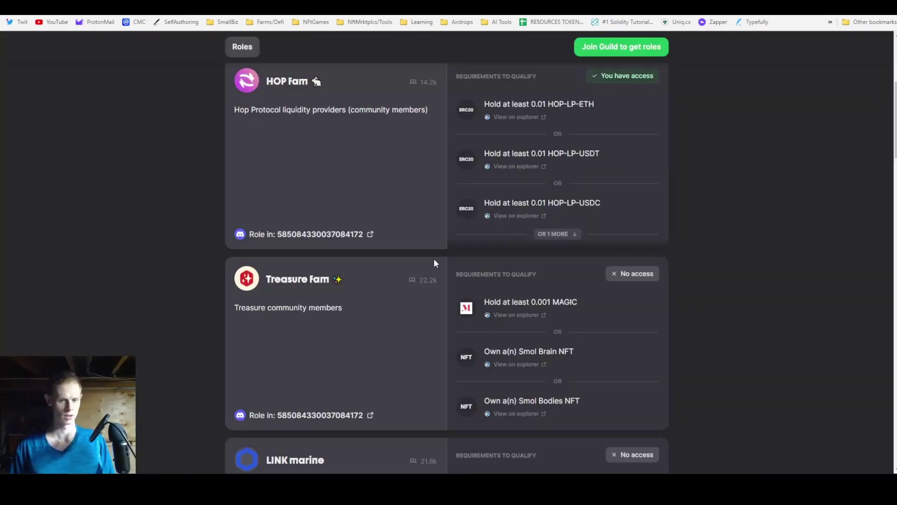
click(571, 302)
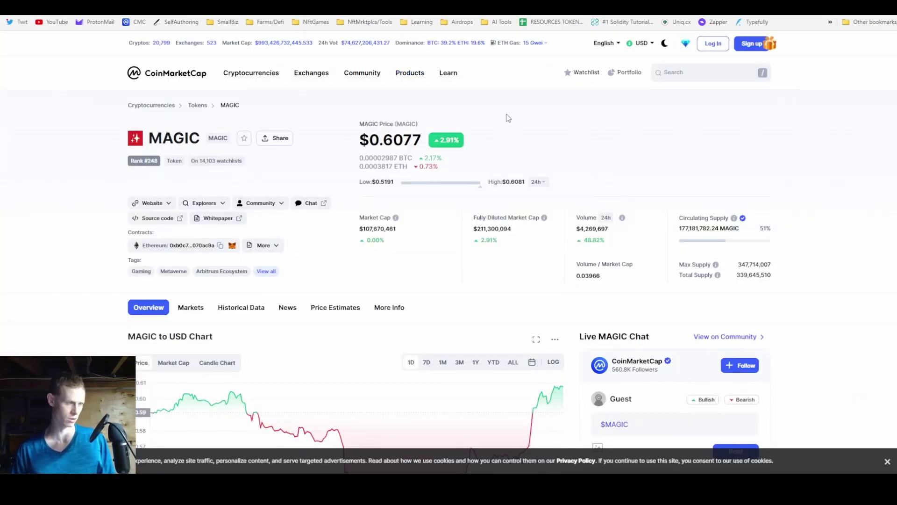
Check the $0.6077 MAGIC price page and go back to the Guild roles list
scroll(283, 142, down, 5)
scroll(233, 197, up, 5)
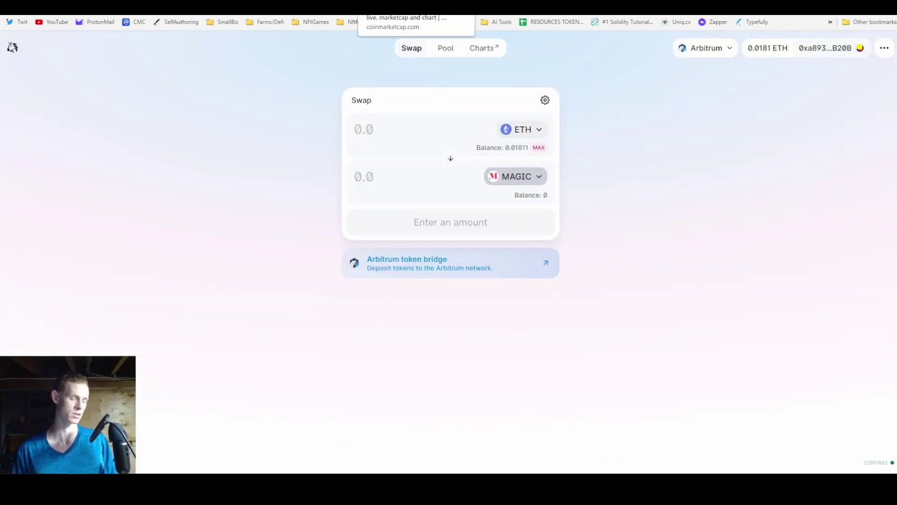
click(220, 7)
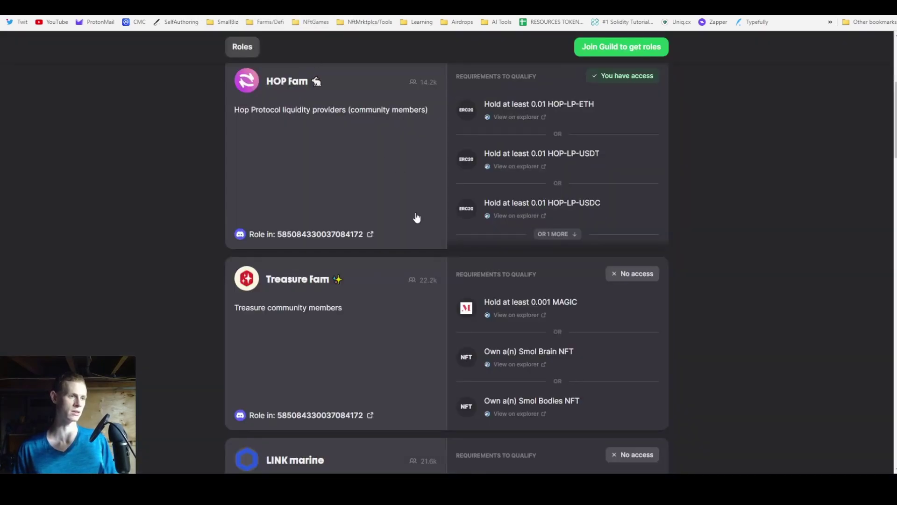
Review the Livepeer, JonesDAO, Sperax and PlutusDAO Fam roles, which all show No access
scroll(530, 328, down, 5)
scroll(475, 295, down, 8)
scroll(472, 276, up, 5)
scroll(383, 211, down, 10)
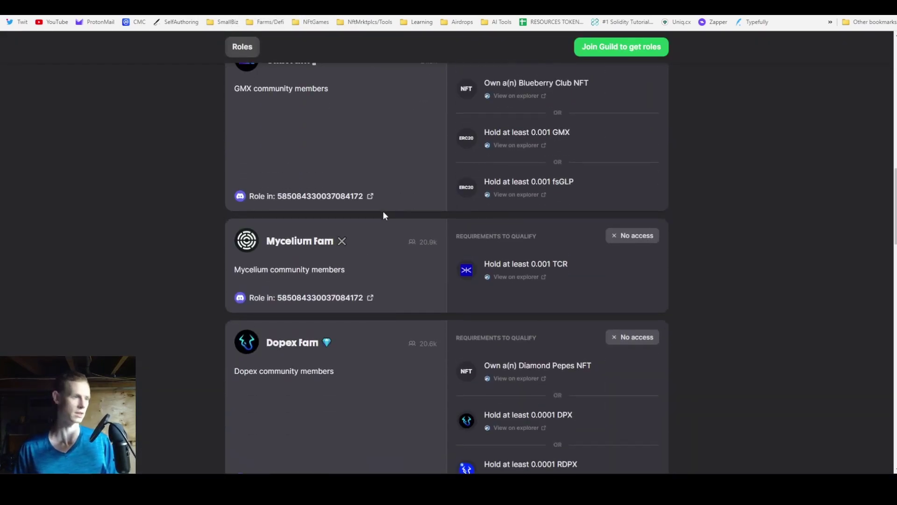
scroll(340, 219, down, 5)
scroll(340, 219, up, 10)
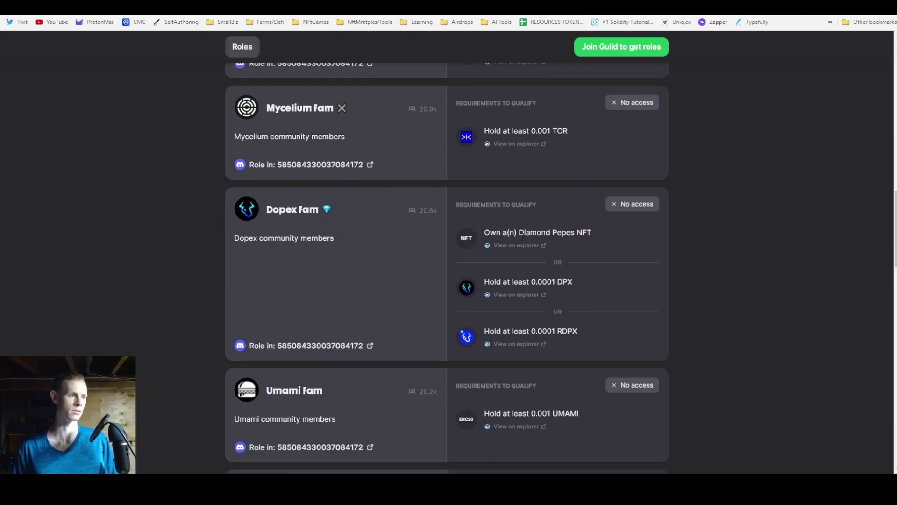
scroll(515, 239, down, 5)
scroll(515, 239, down, 3)
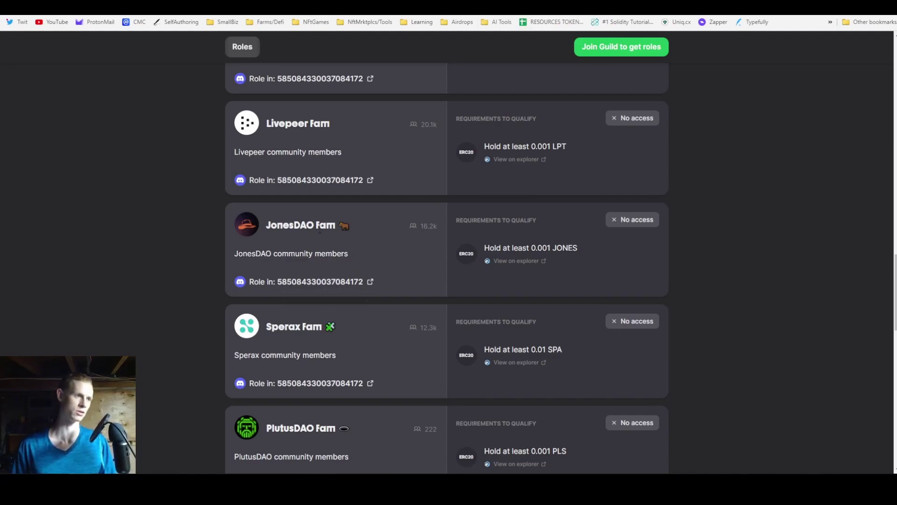
Swap ETH for 0.0011 MAGIC on Uniswap (Arbitrum) and approve the transaction in MetaMask
key(ctrl+Tab)
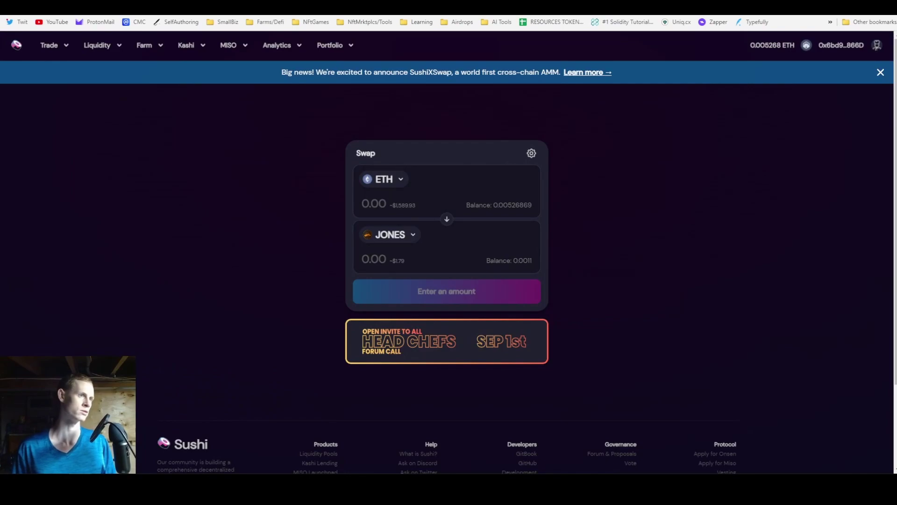
key(ctrl+Tab)
text(0.0011)
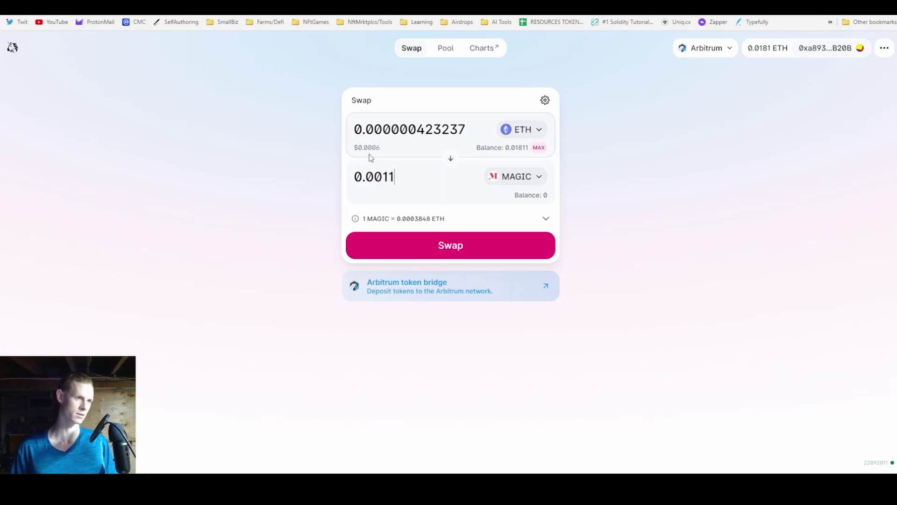
click(460, 253)
click(484, 337)
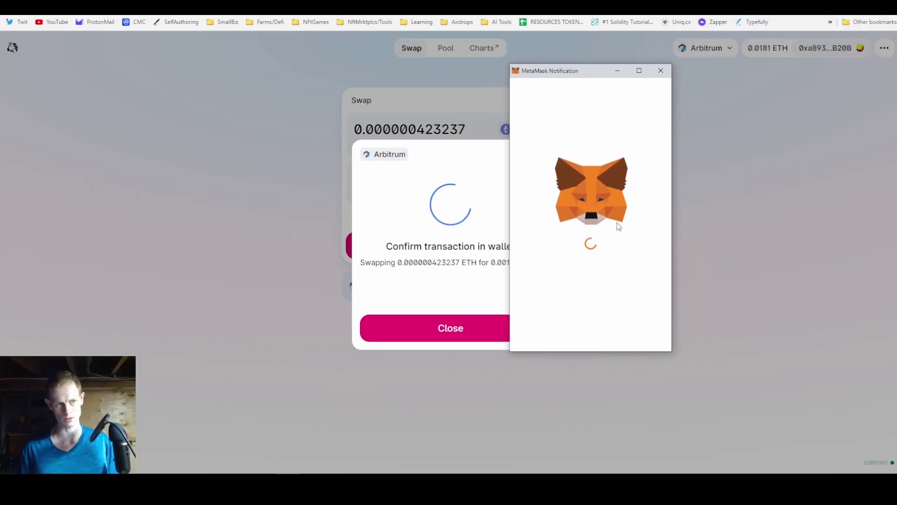
scroll(608, 281, down, 4)
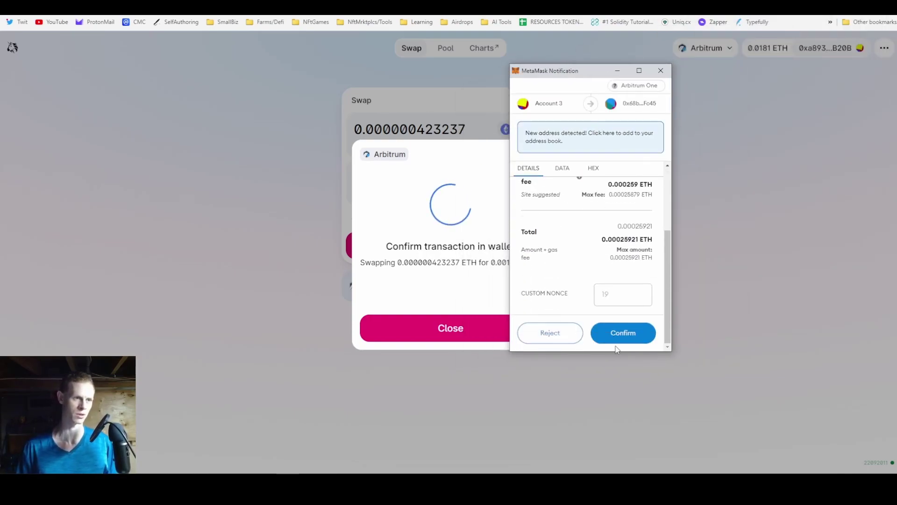
click(620, 337)
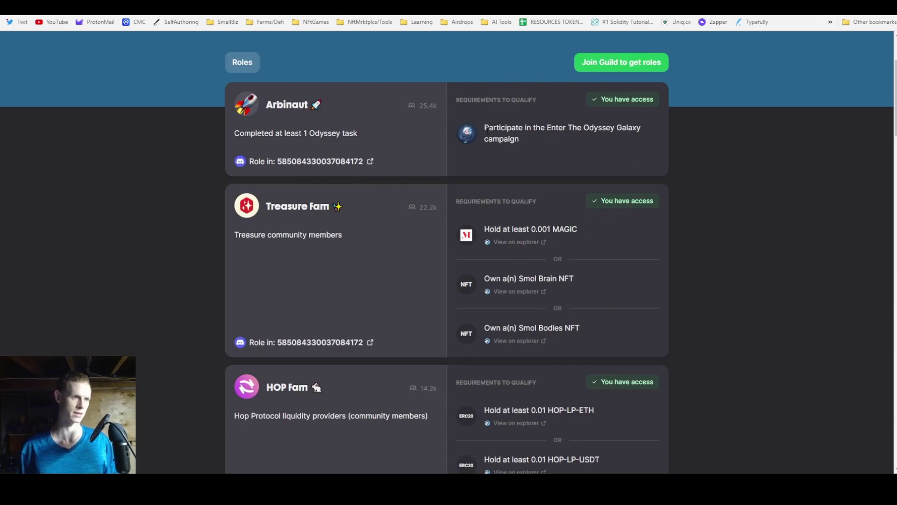
Check the roles list: LINK marine, GMX Fam and Mycelium Fam now have access, Dopex through PlutusDAO don't
scroll(371, 314, down, 10)
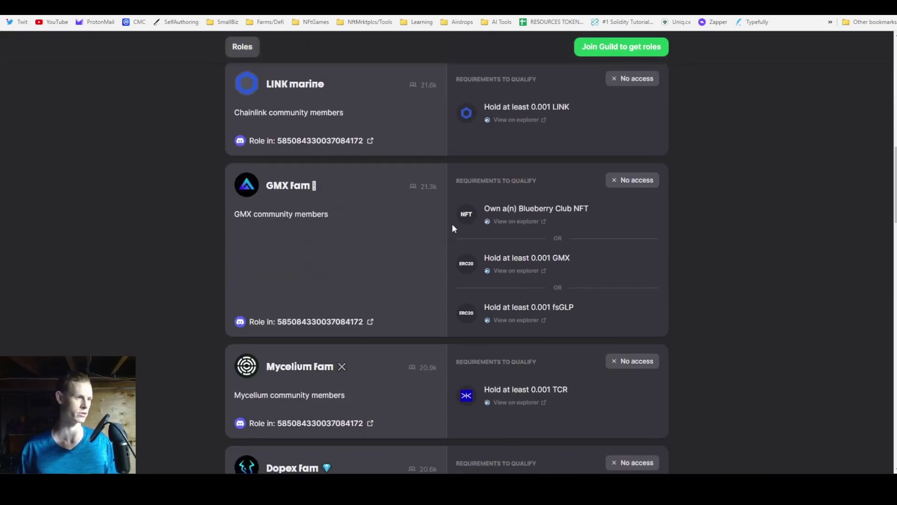
scroll(369, 321, down, 5)
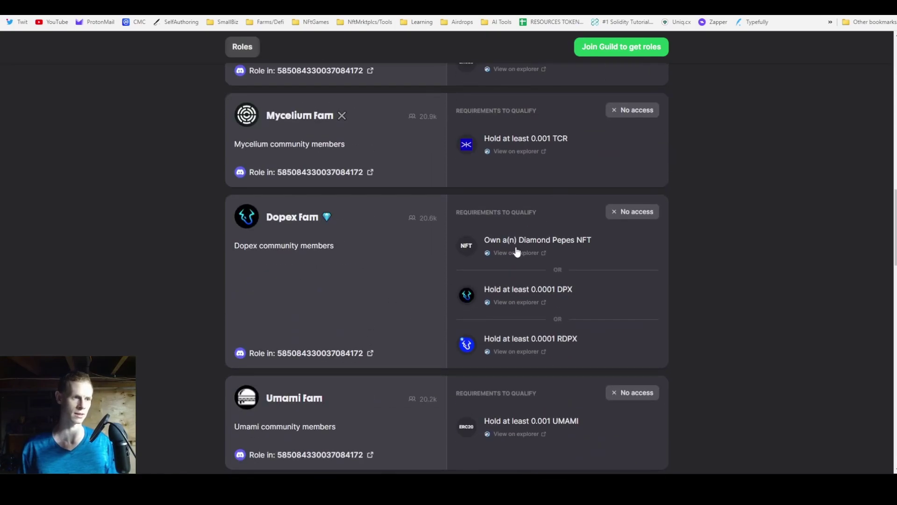
scroll(544, 231, up, 5)
scroll(526, 234, down, 8)
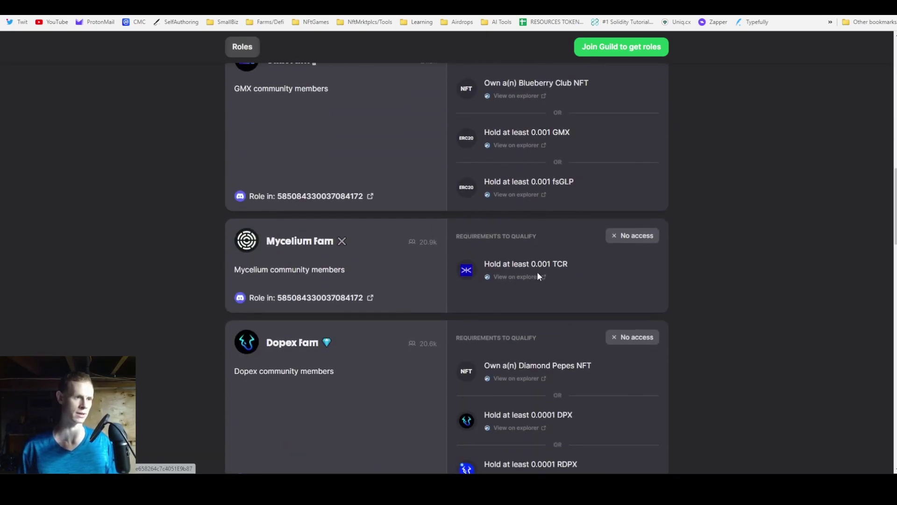
scroll(528, 271, down, 6)
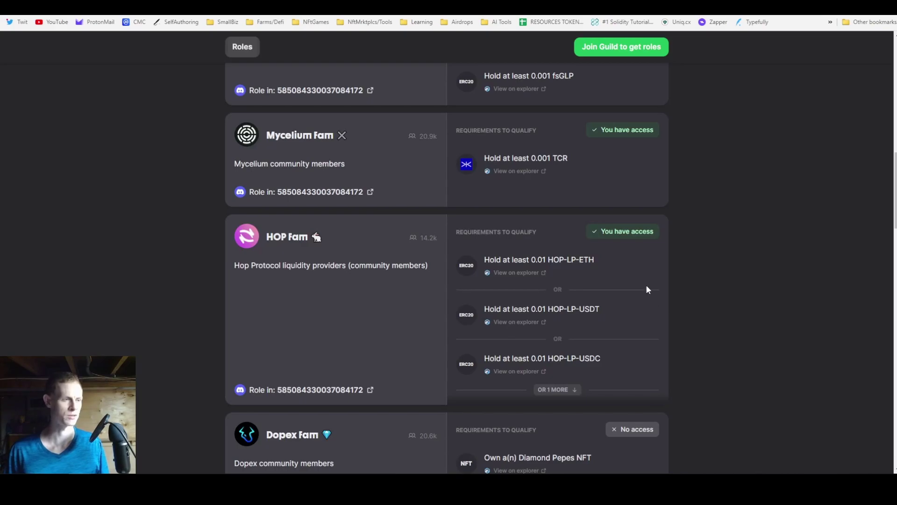
scroll(645, 281, up, 7)
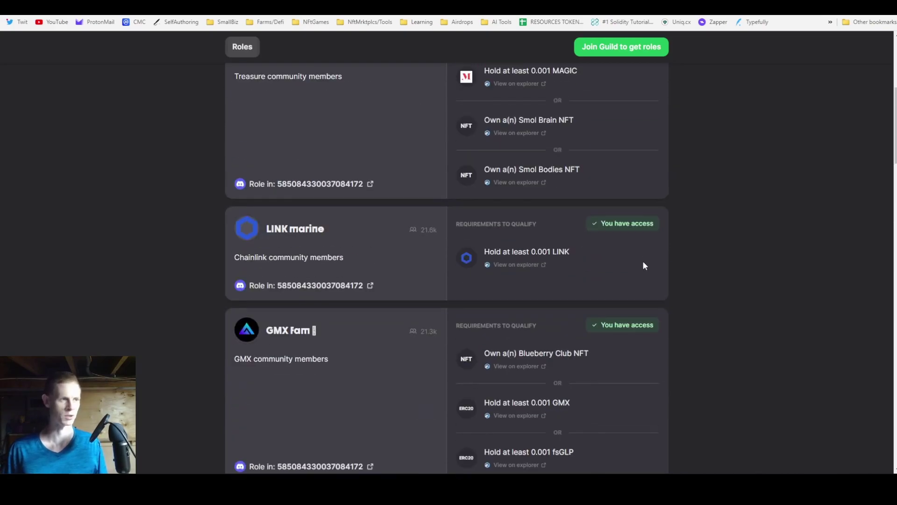
scroll(667, 236, down, 5)
scroll(670, 223, up, 1)
scroll(663, 201, up, 9)
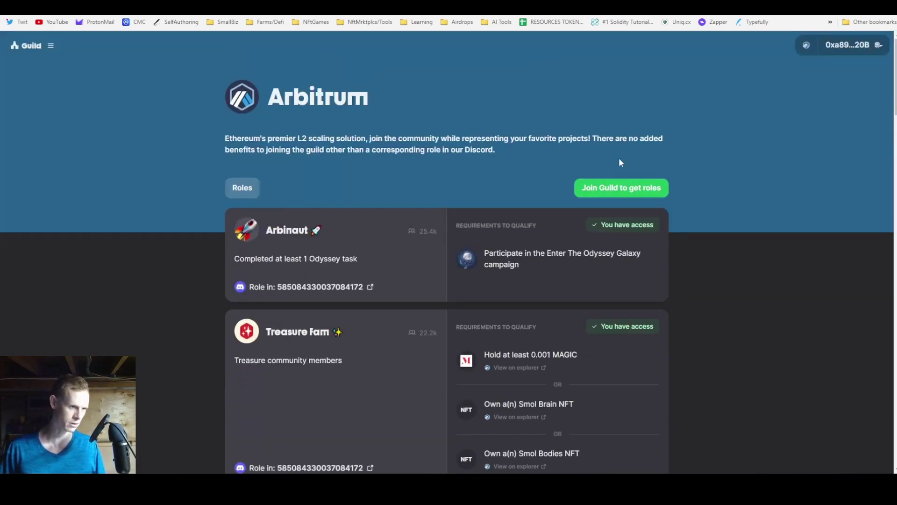
scroll(618, 158, down, 5)
scroll(620, 160, down, 3)
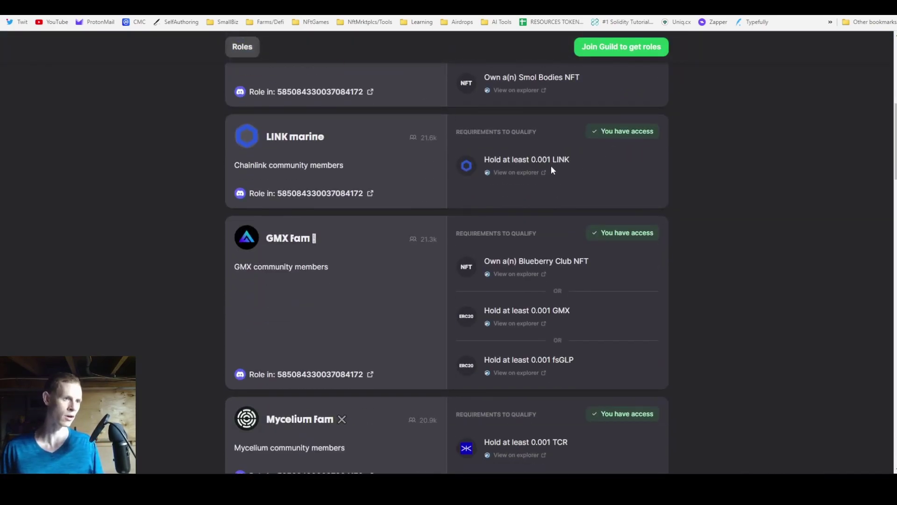
scroll(539, 168, down, 5)
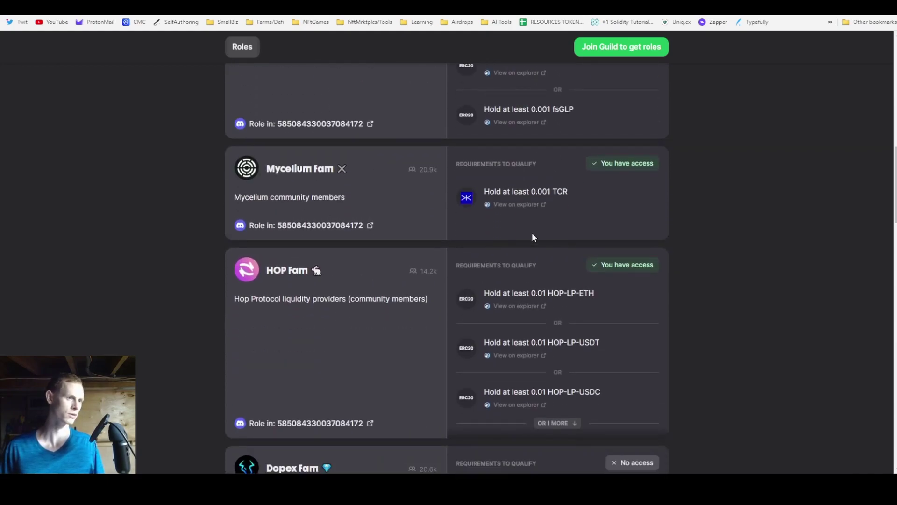
scroll(549, 262, down, 8)
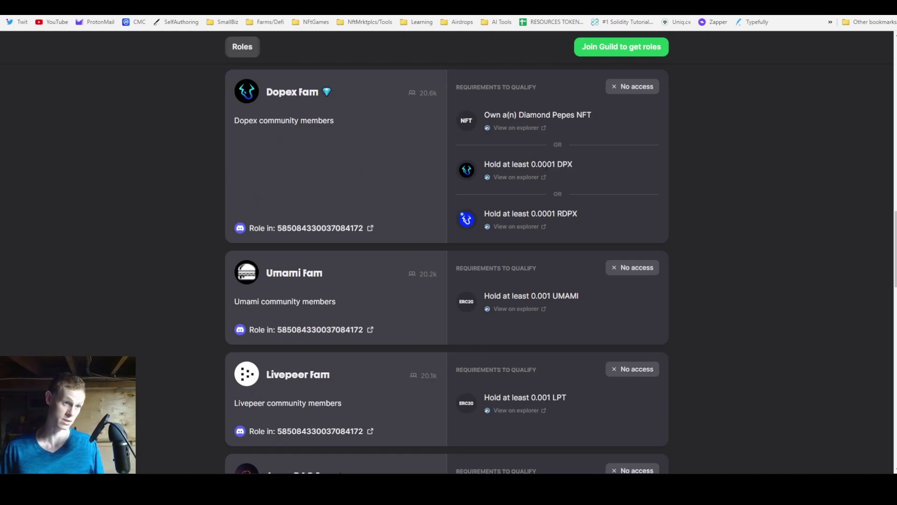
scroll(576, 292, down, 8)
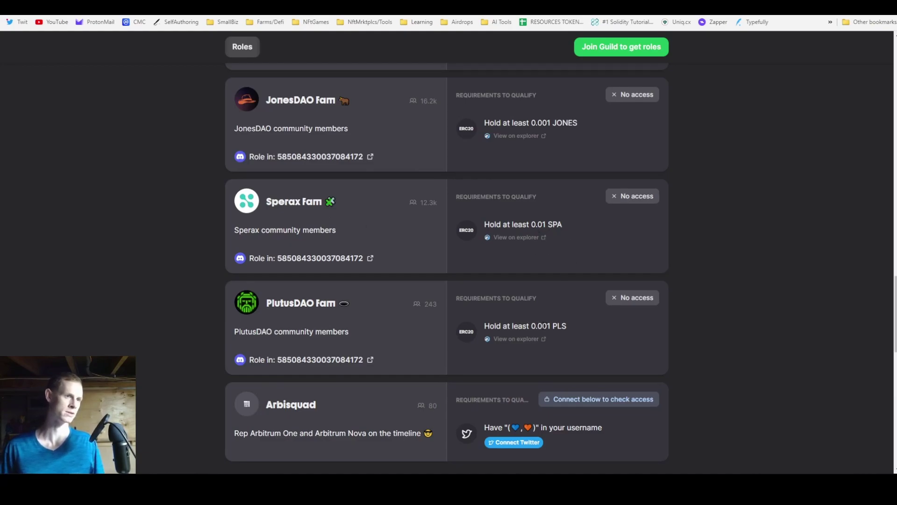
Recheck the lower role cards: Sperax Fam now has access, PlutusDAO Fam still has none
scroll(556, 194, up, 3)
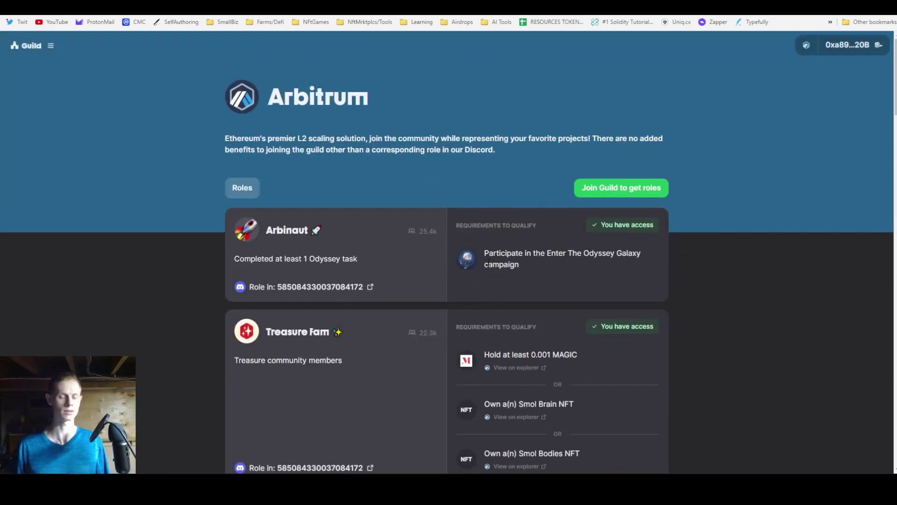
scroll(495, 41, down, 12)
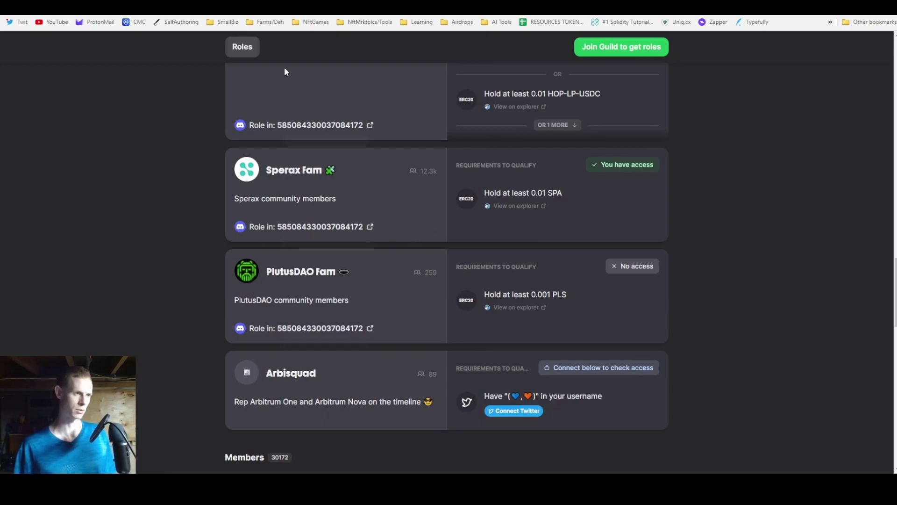
Import the PLS Plutus token into Uniswap using its Arbiscan contract address as the receive token
click(498, 309)
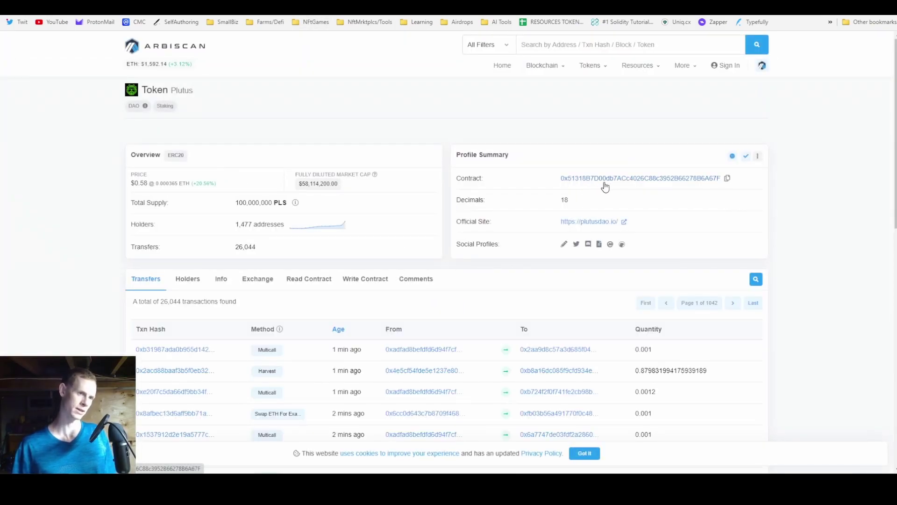
click(622, 180)
key(alt+Left)
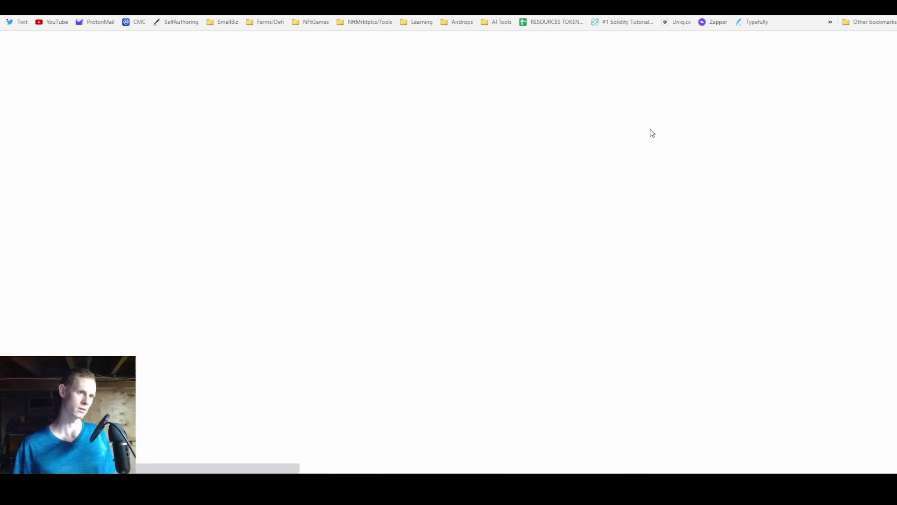
click(727, 179)
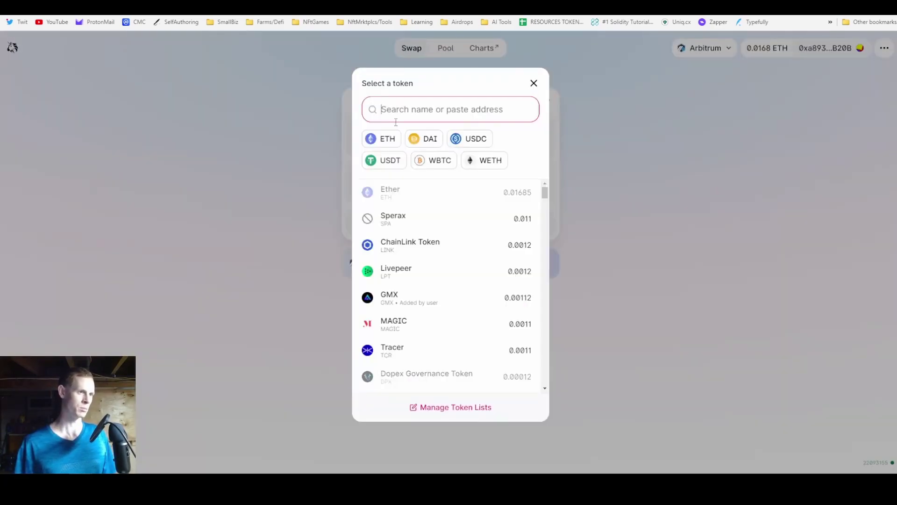
key(ctrl+v)
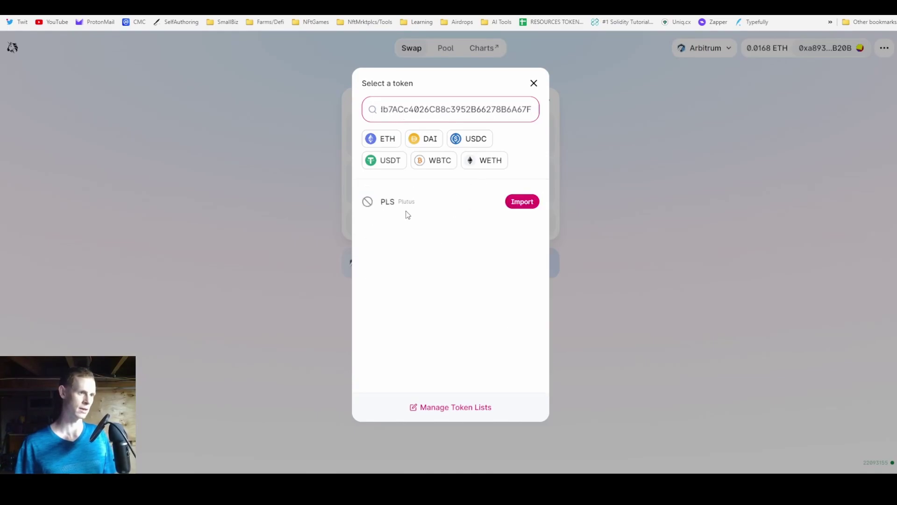
click(513, 206)
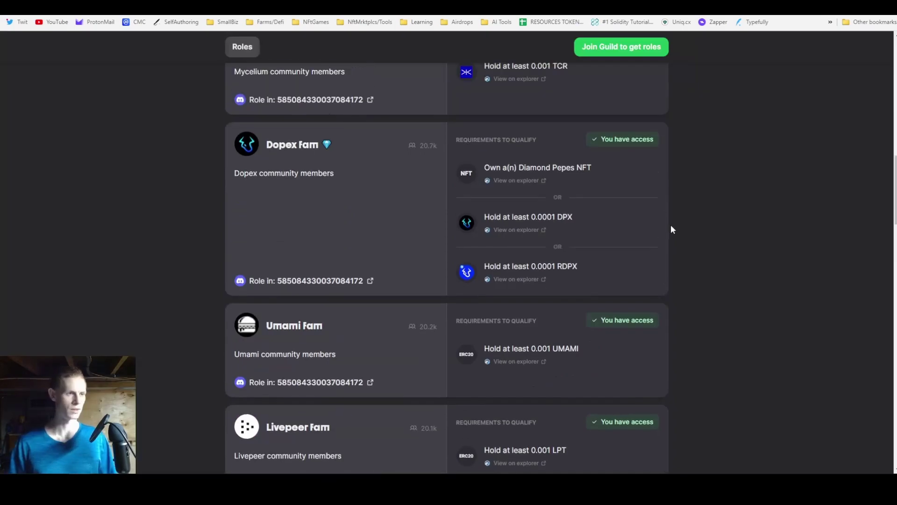
Confirm the JonesDAO, HOP, Sperax and PlutusDAO Fam role cards now show You have access
scroll(671, 225, up, 10)
scroll(667, 228, down, 20)
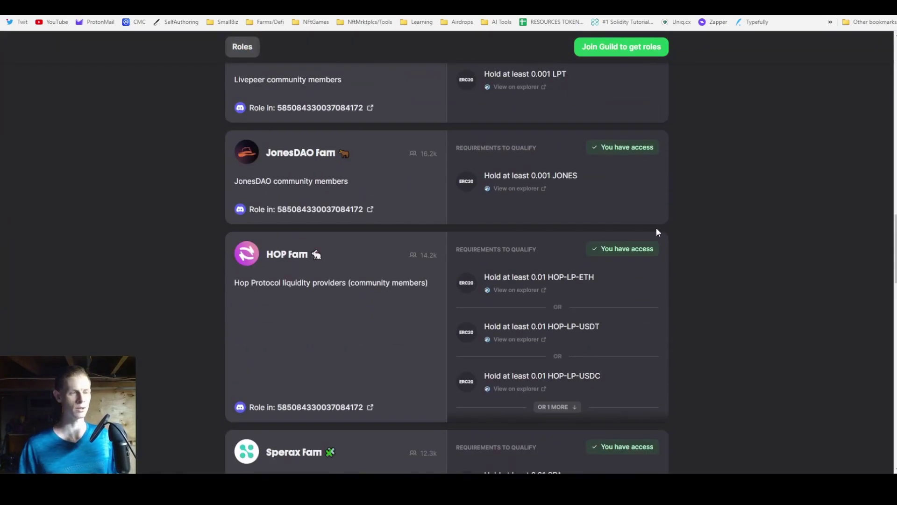
scroll(557, 236, up, 10)
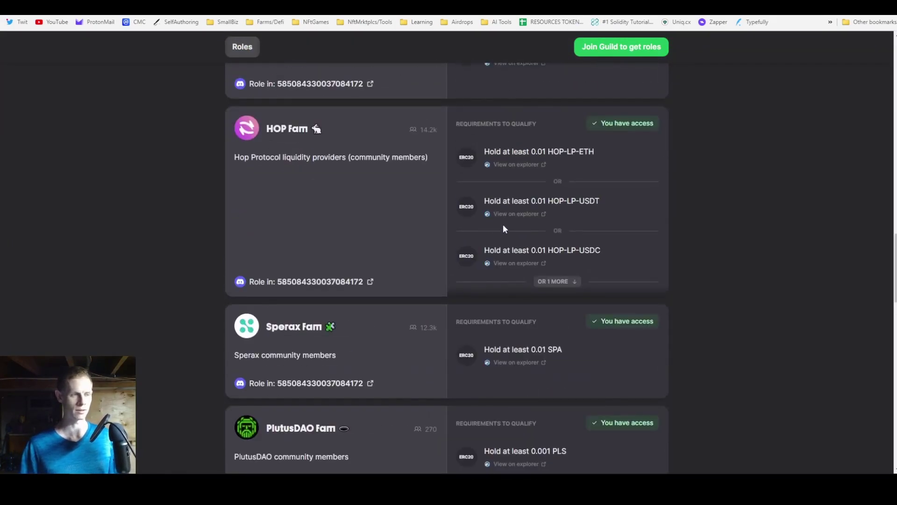
scroll(503, 224, down, 5)
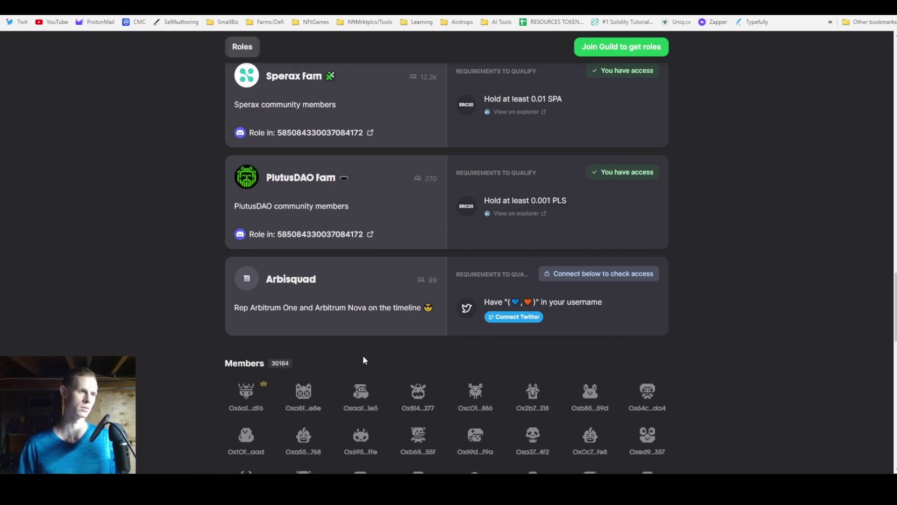
scroll(535, 273, up, 5)
scroll(462, 218, up, 10)
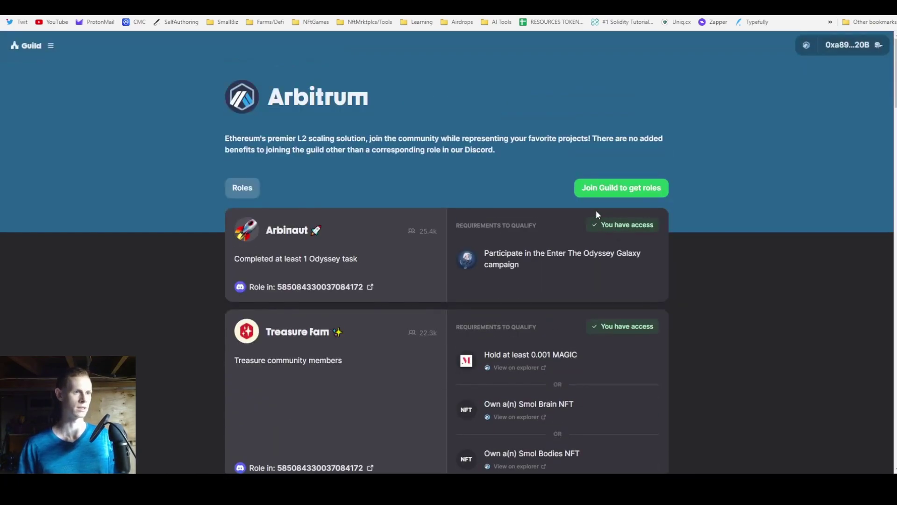
Join the Arbitrum guild after verifying the connected Discord server, receiving all 12 roles
click(584, 189)
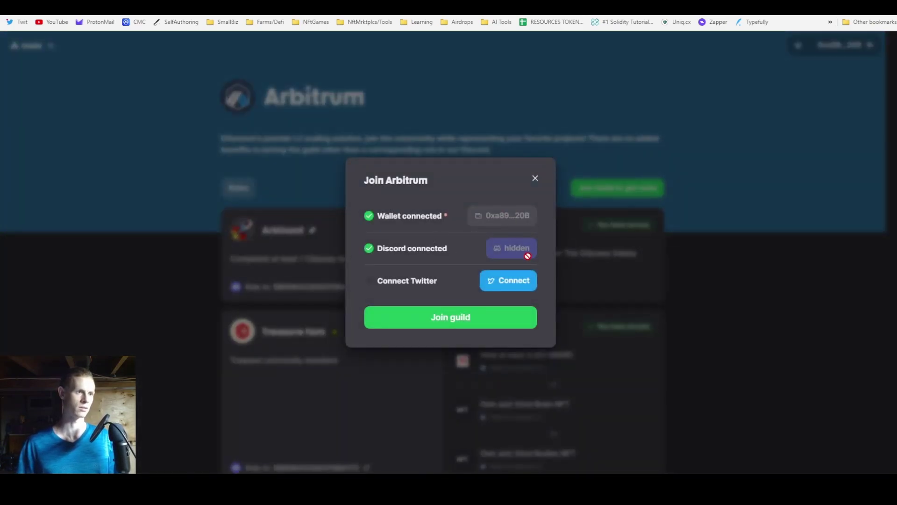
click(435, 7)
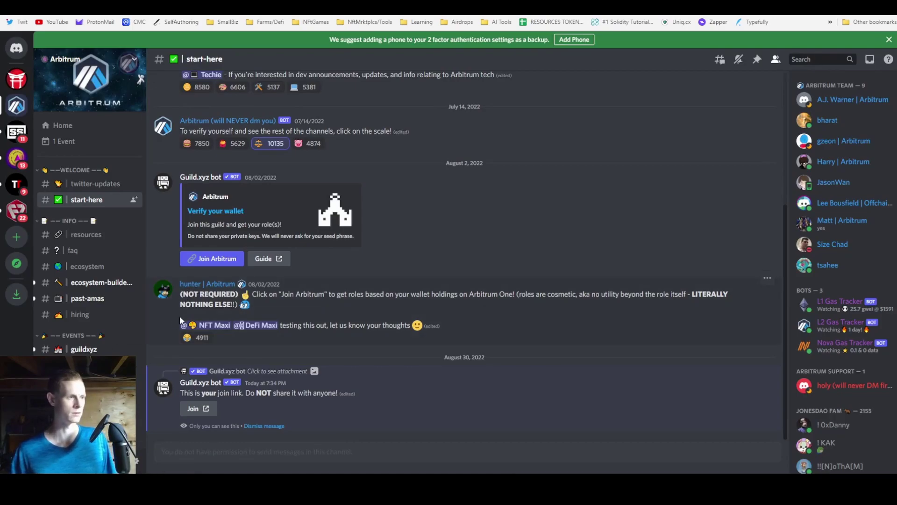
click(189, 262)
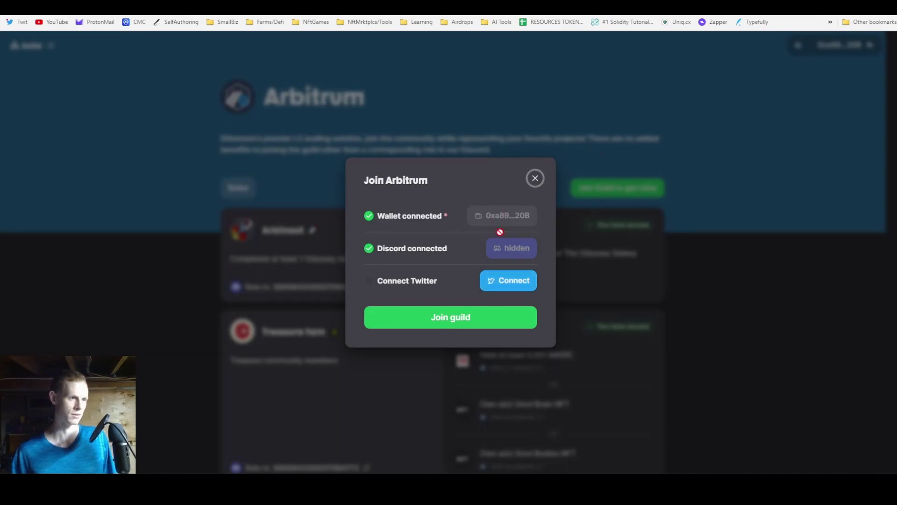
click(497, 317)
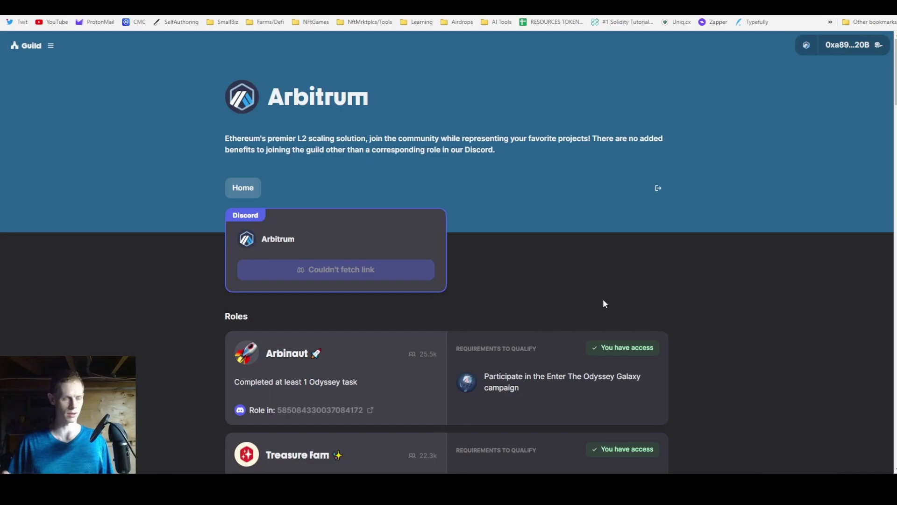
scroll(604, 303, down, 5)
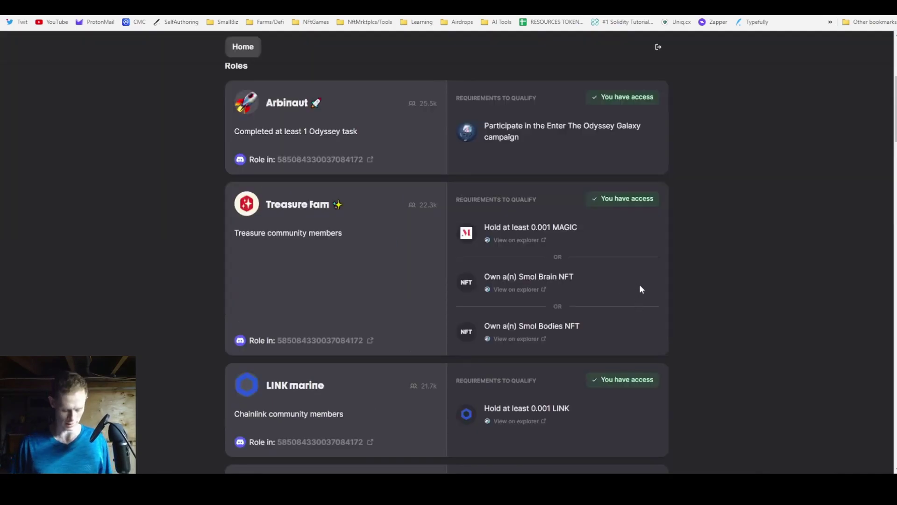
scroll(640, 286, up, 5)
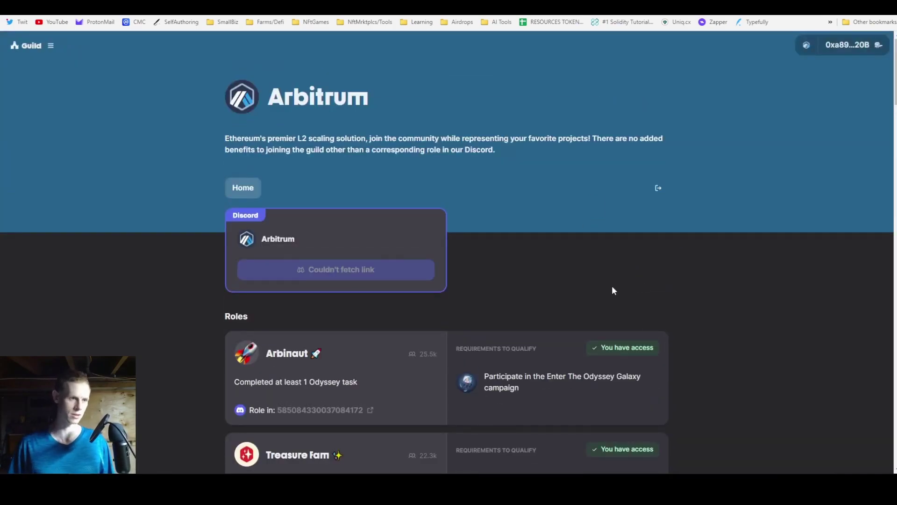
scroll(823, 68, down, 20)
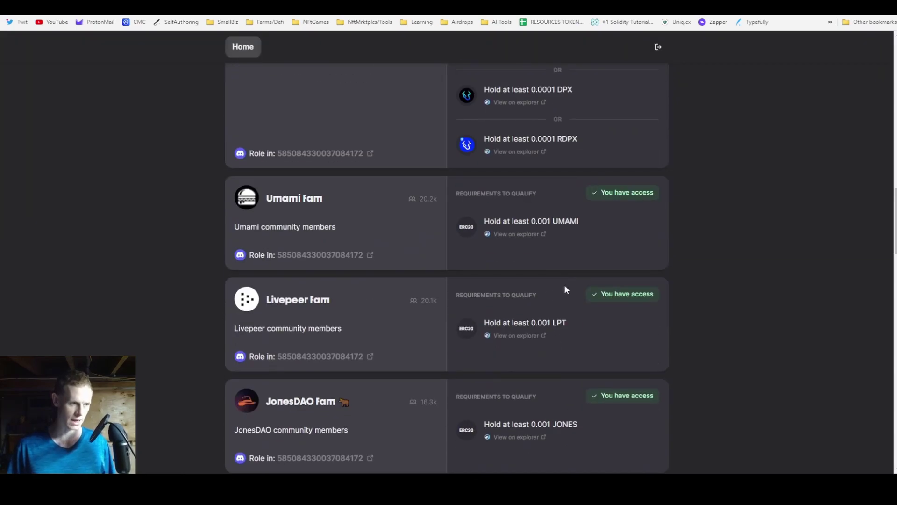
scroll(486, 307, up, 20)
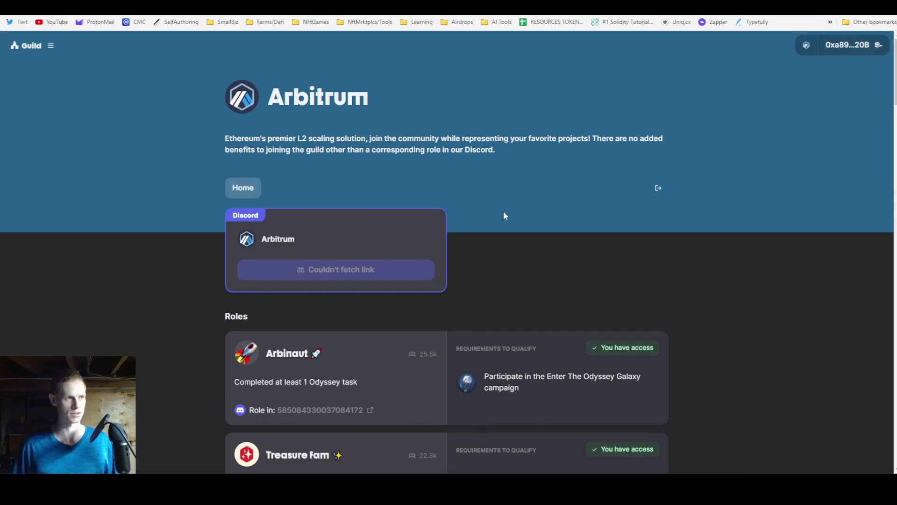
Switch to the Twitter profile tab and scroll past the pinned Neo Tokyo thread and recent tweets
key(ctrl+Tab)
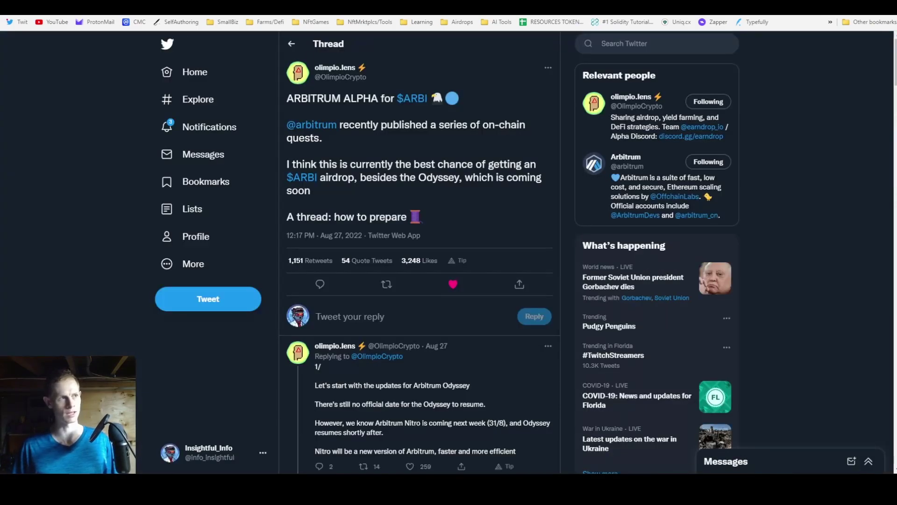
key(ctrl+Tab)
key(ctrl+Tab)
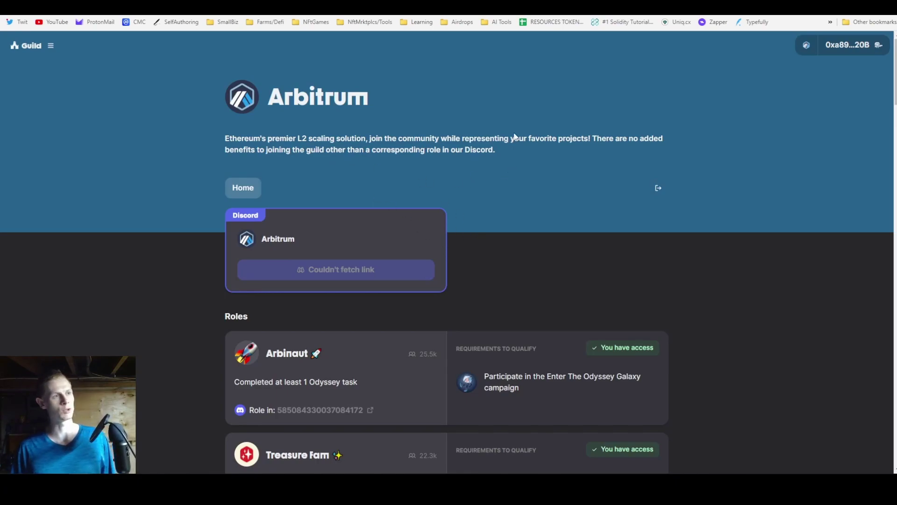
key(ctrl+Tab)
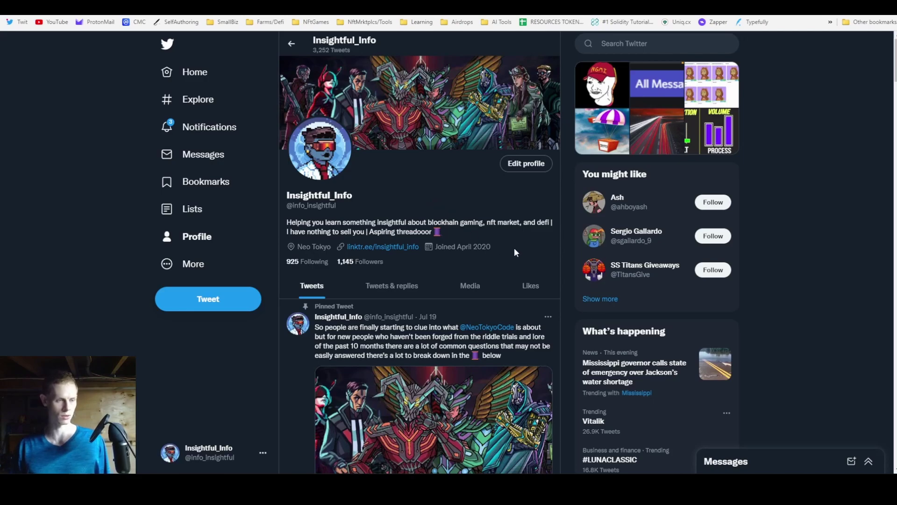
scroll(499, 237, down, 5)
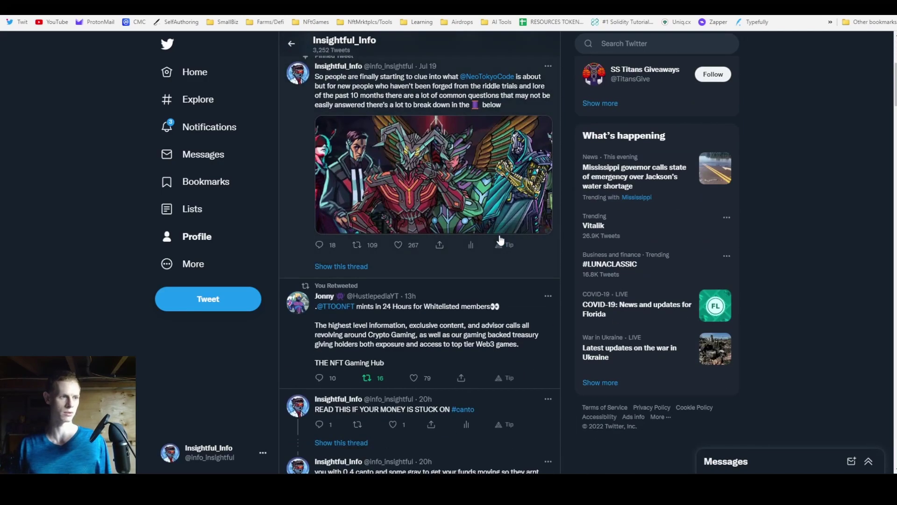